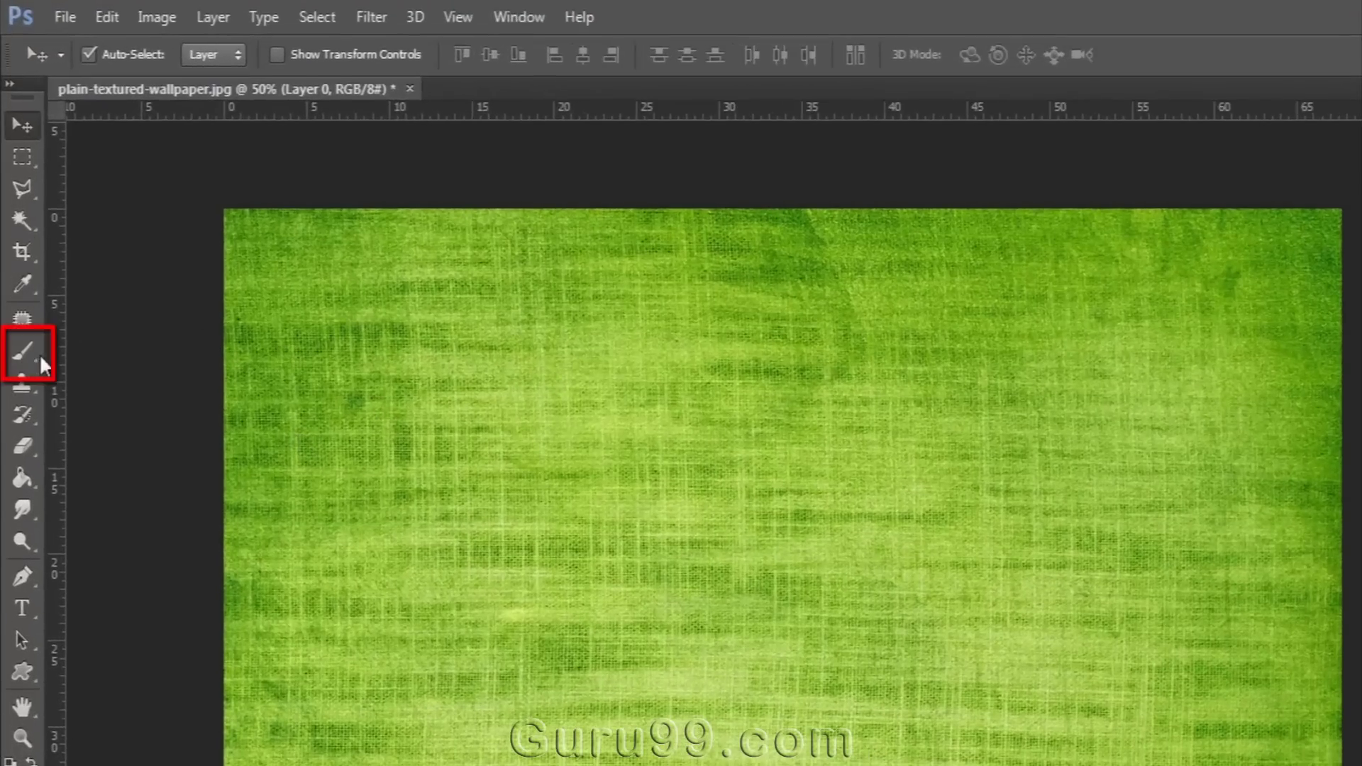
# Select the Brush tool and show its presets with 150 px size and 0% hardness.
pyautogui.click(25, 353)
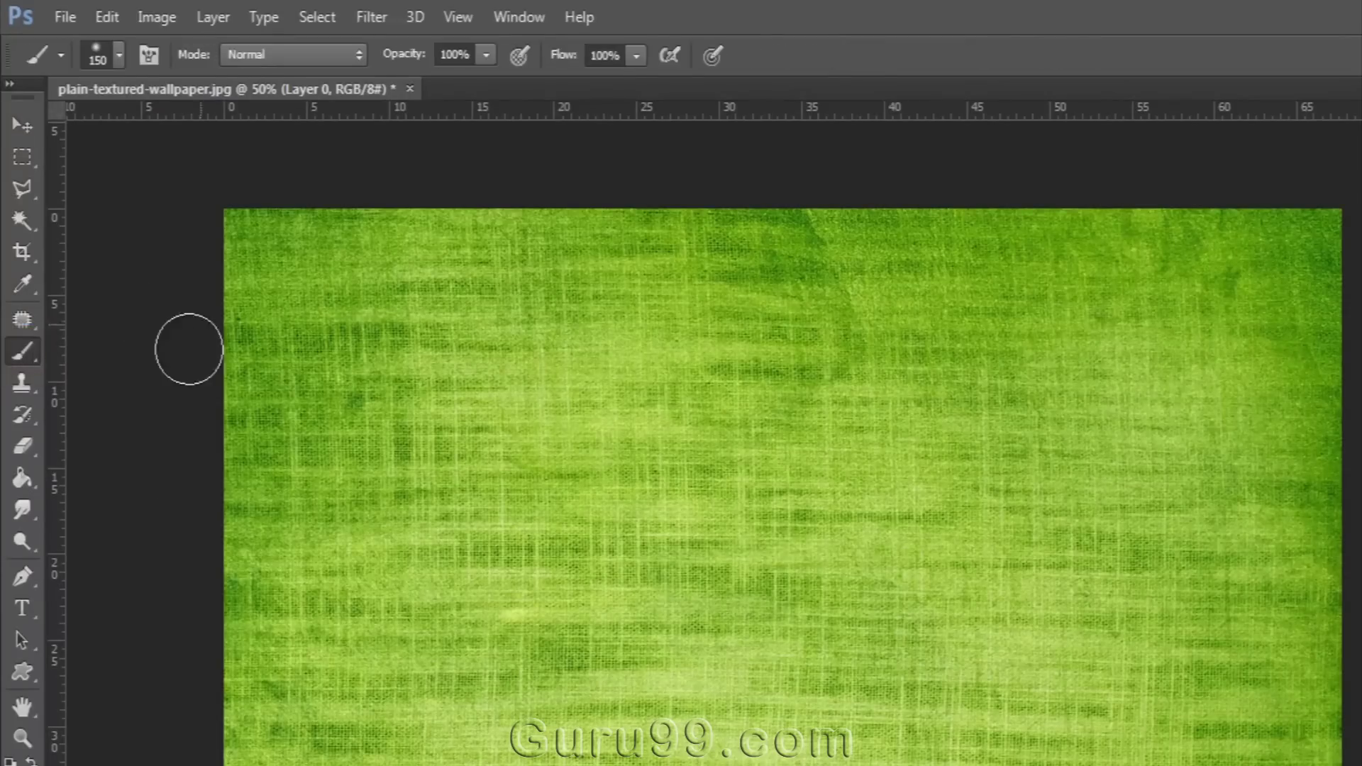
pyautogui.click(119, 55)
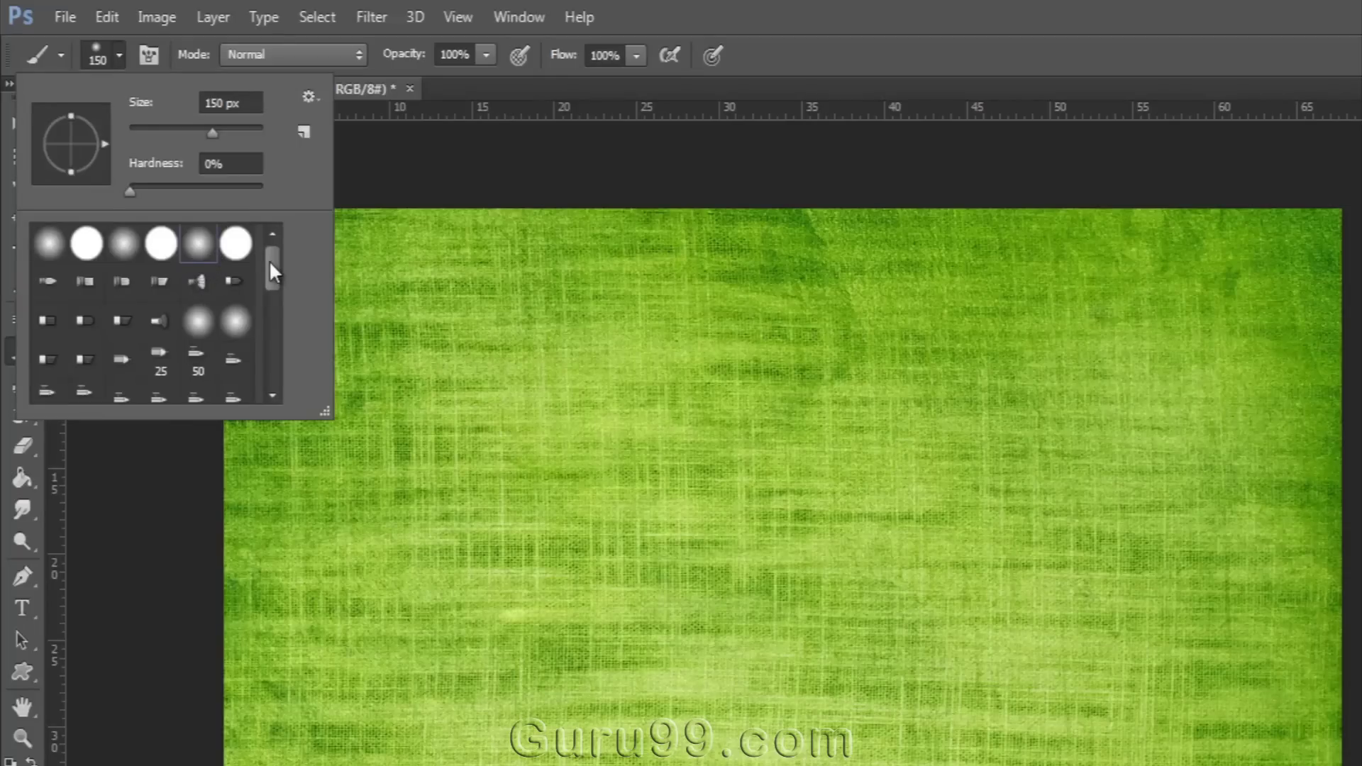
pyautogui.moveTo(271, 261)
pyautogui.mouseDown()
pyautogui.moveTo(267, 378)
pyautogui.moveTo(279, 240)
pyautogui.mouseUp()
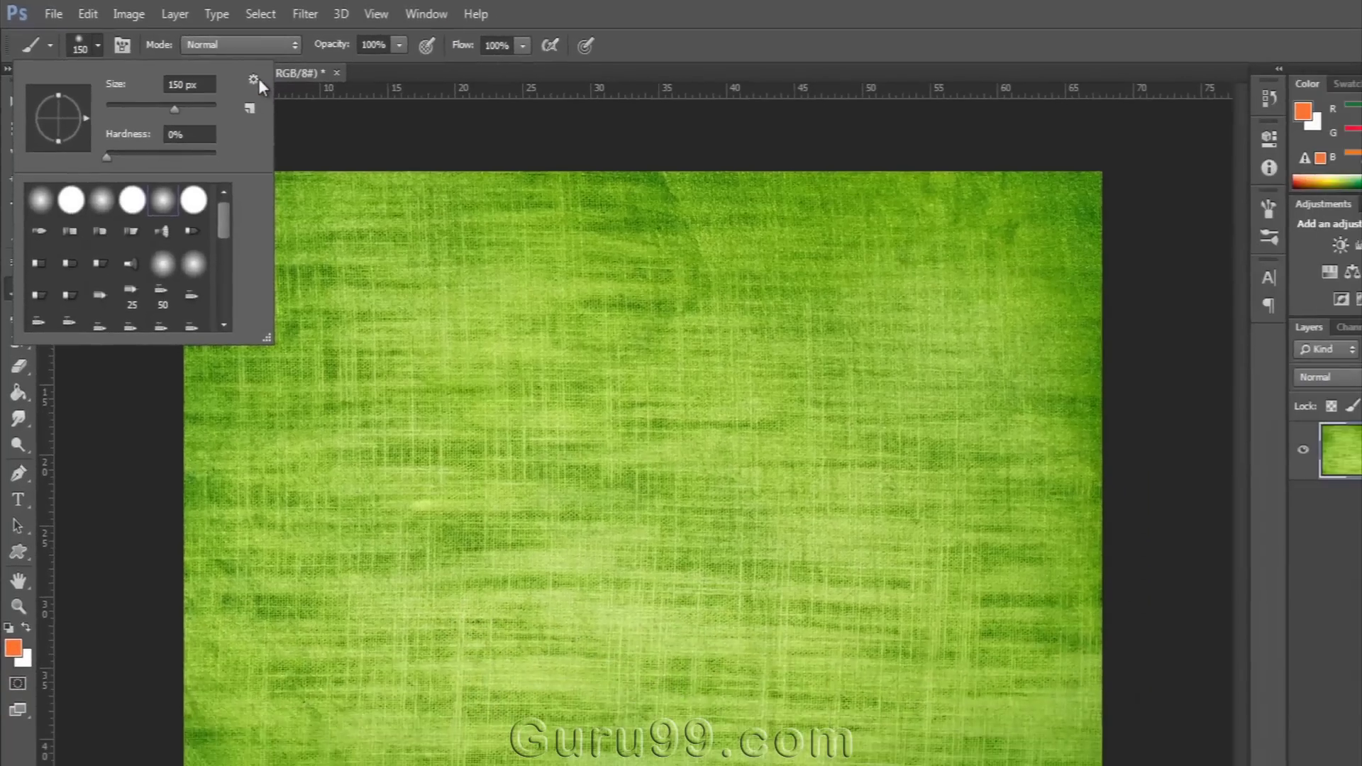
# Append the Square Brushes set to the current presets from the picker's gear menu.
pyautogui.click(309, 98)
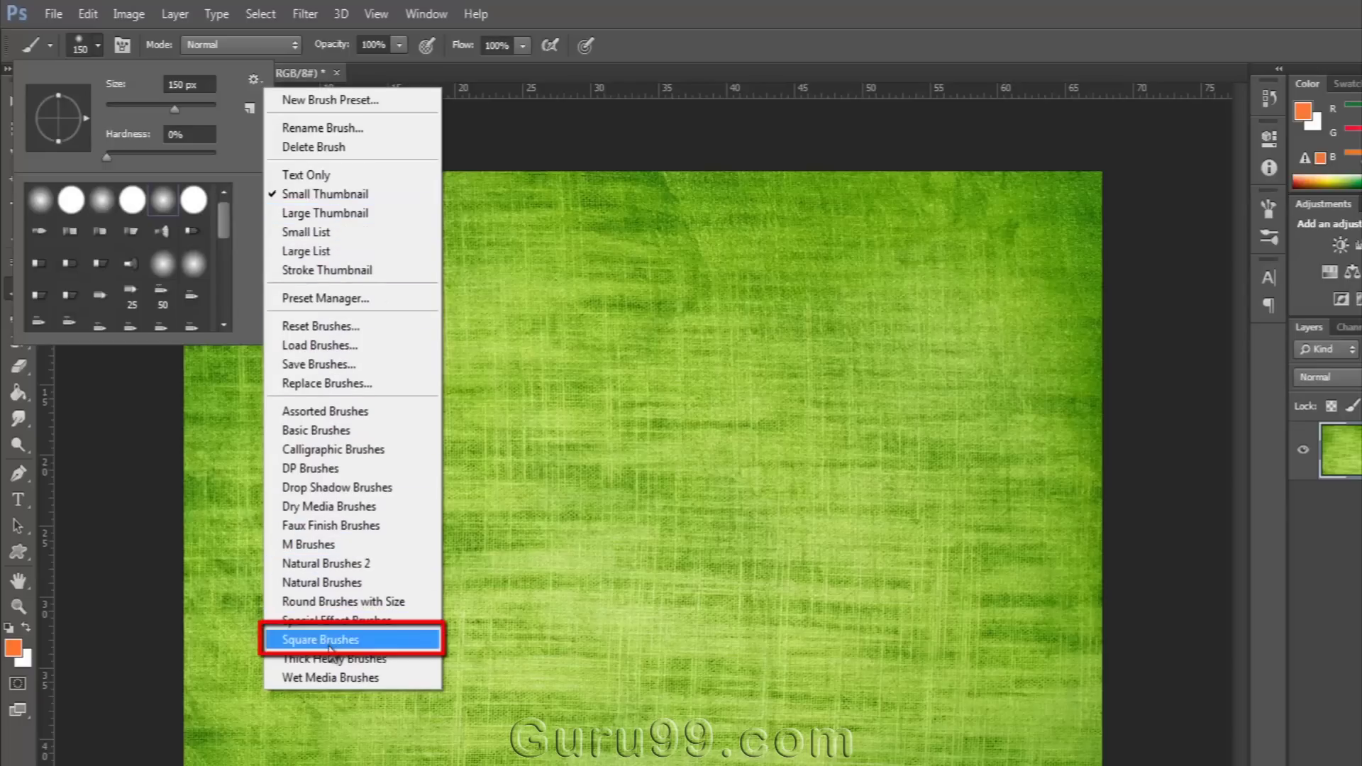
pyautogui.click(382, 641)
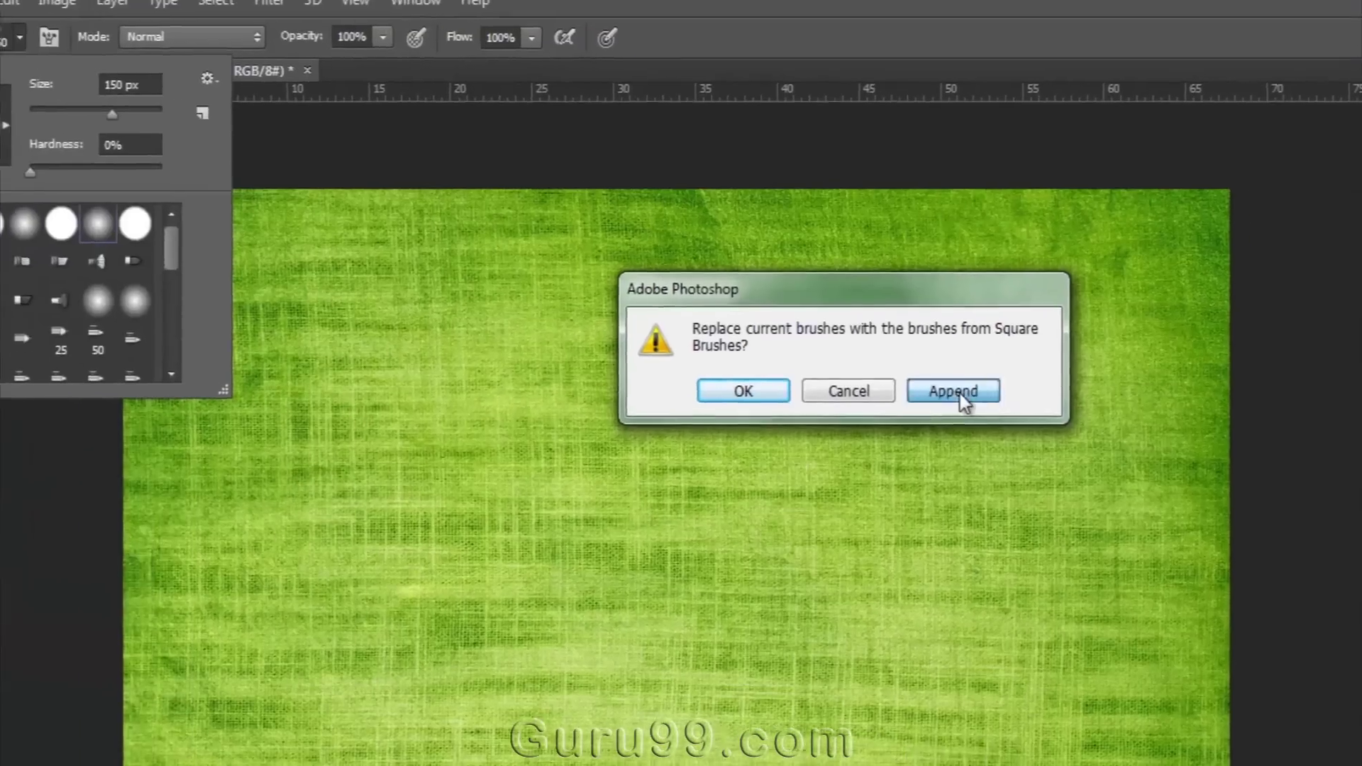
pyautogui.click(793, 370)
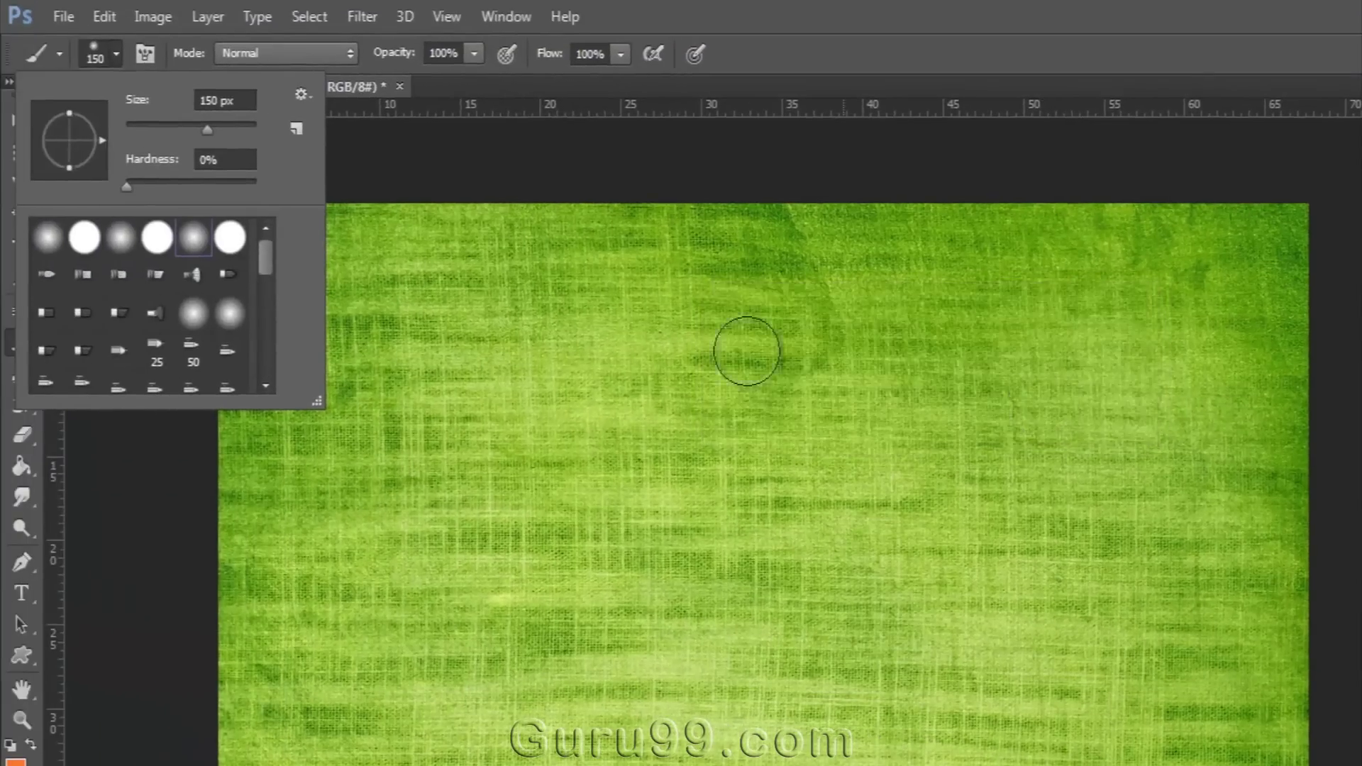
pyautogui.moveTo(267, 258); pyautogui.dragTo(287, 368)
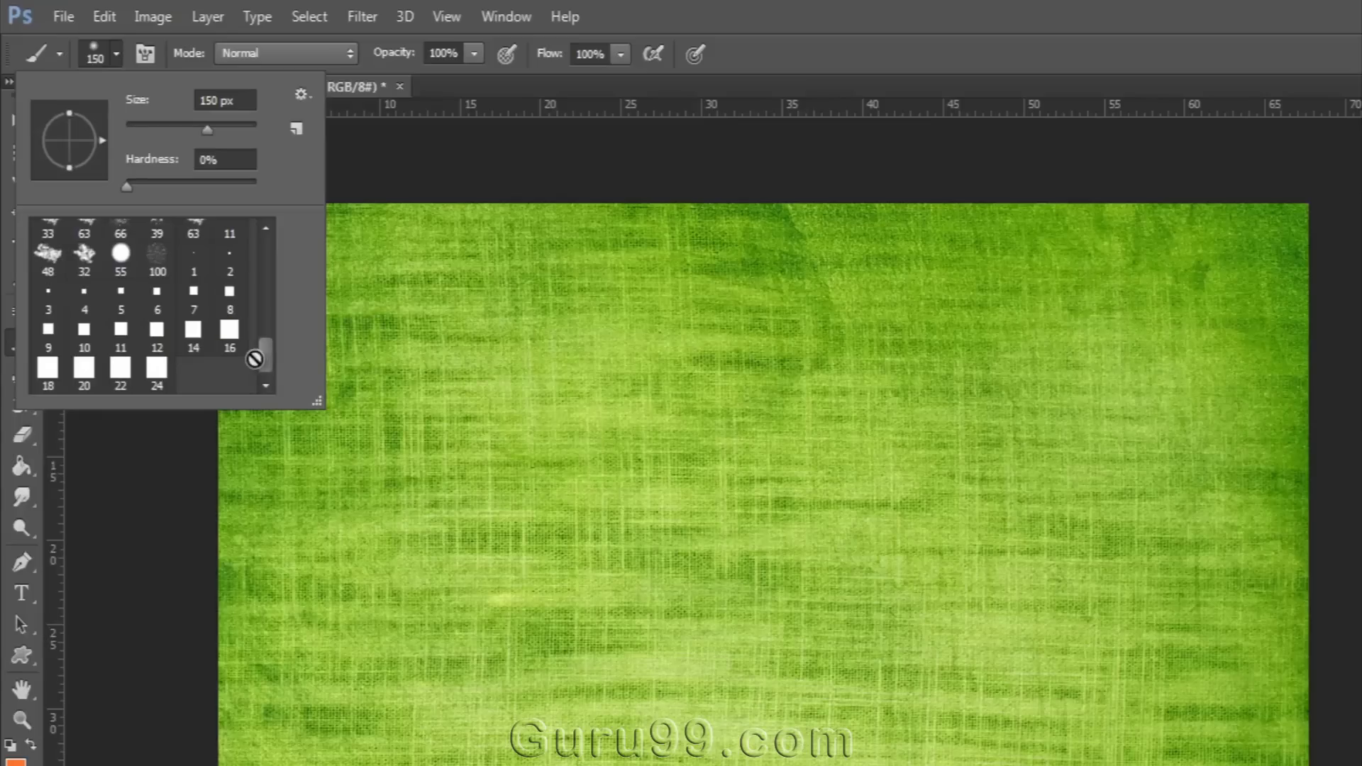
pyautogui.click(302, 95)
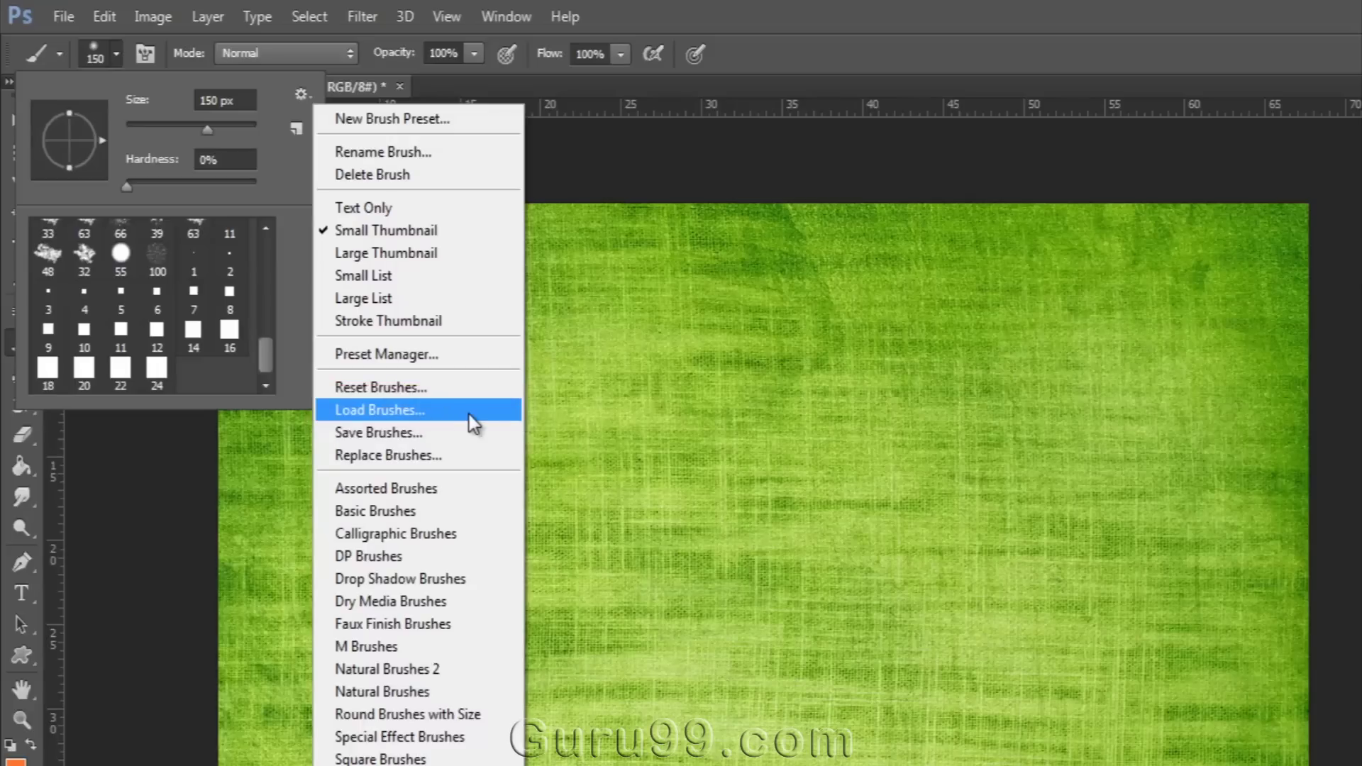
pyautogui.click(292, 101)
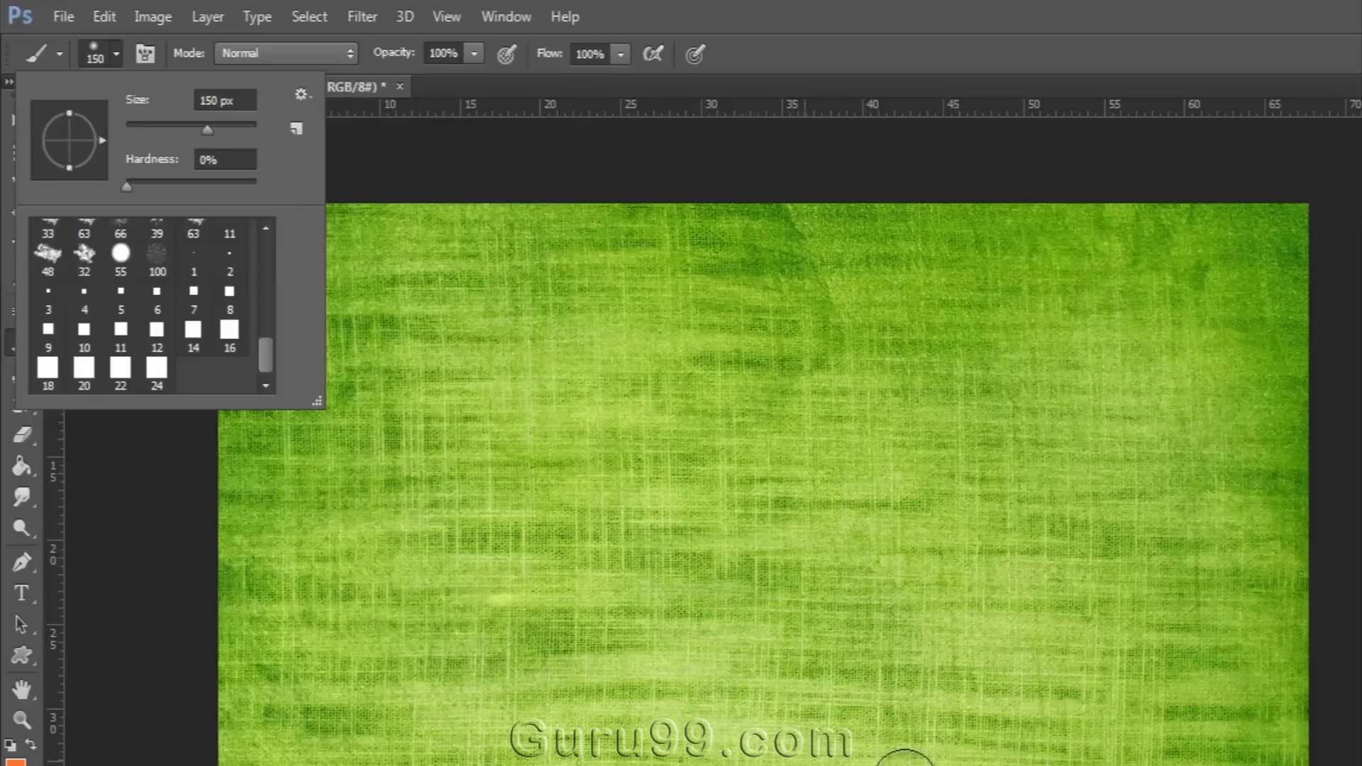
# Set the brush to 160 px, 0% hardness and paint a soft black zigzag across the centre.
pyautogui.click(904, 757)
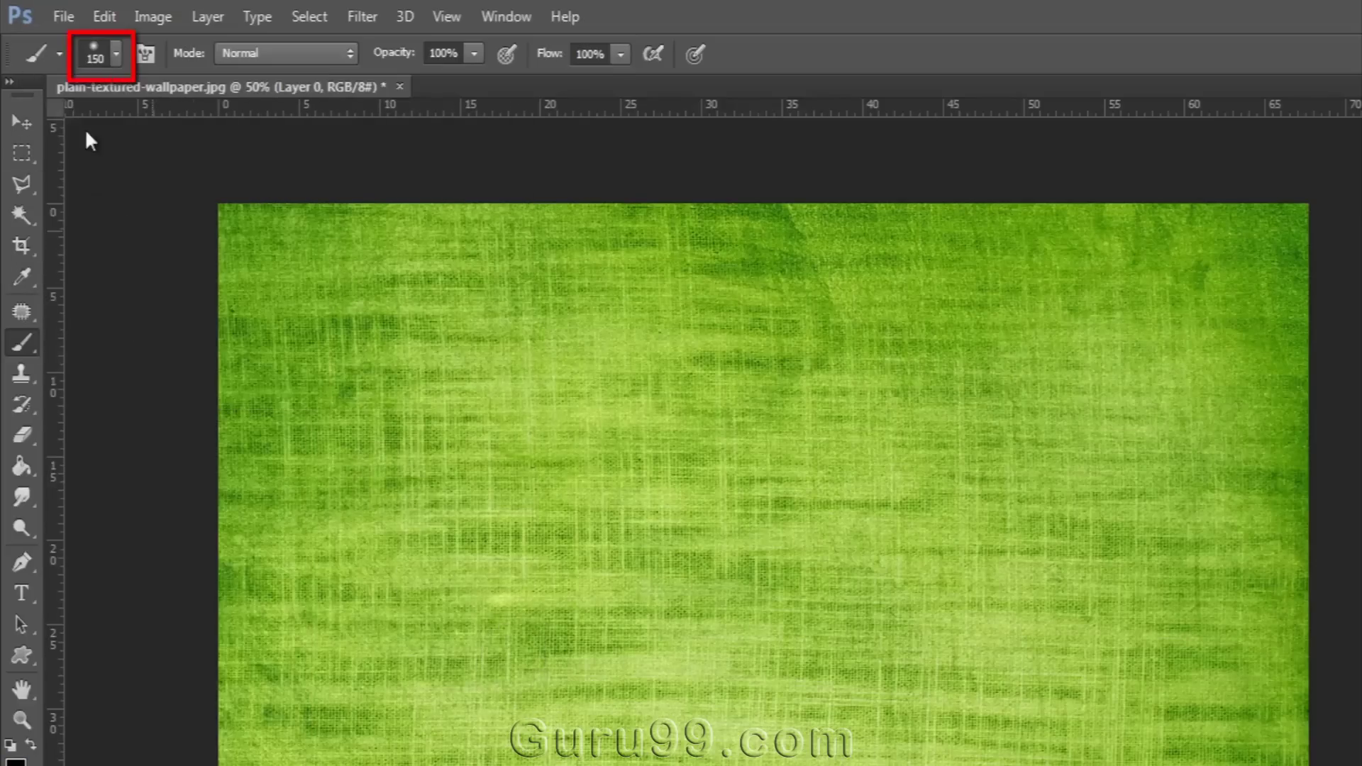
pyautogui.click(110, 57)
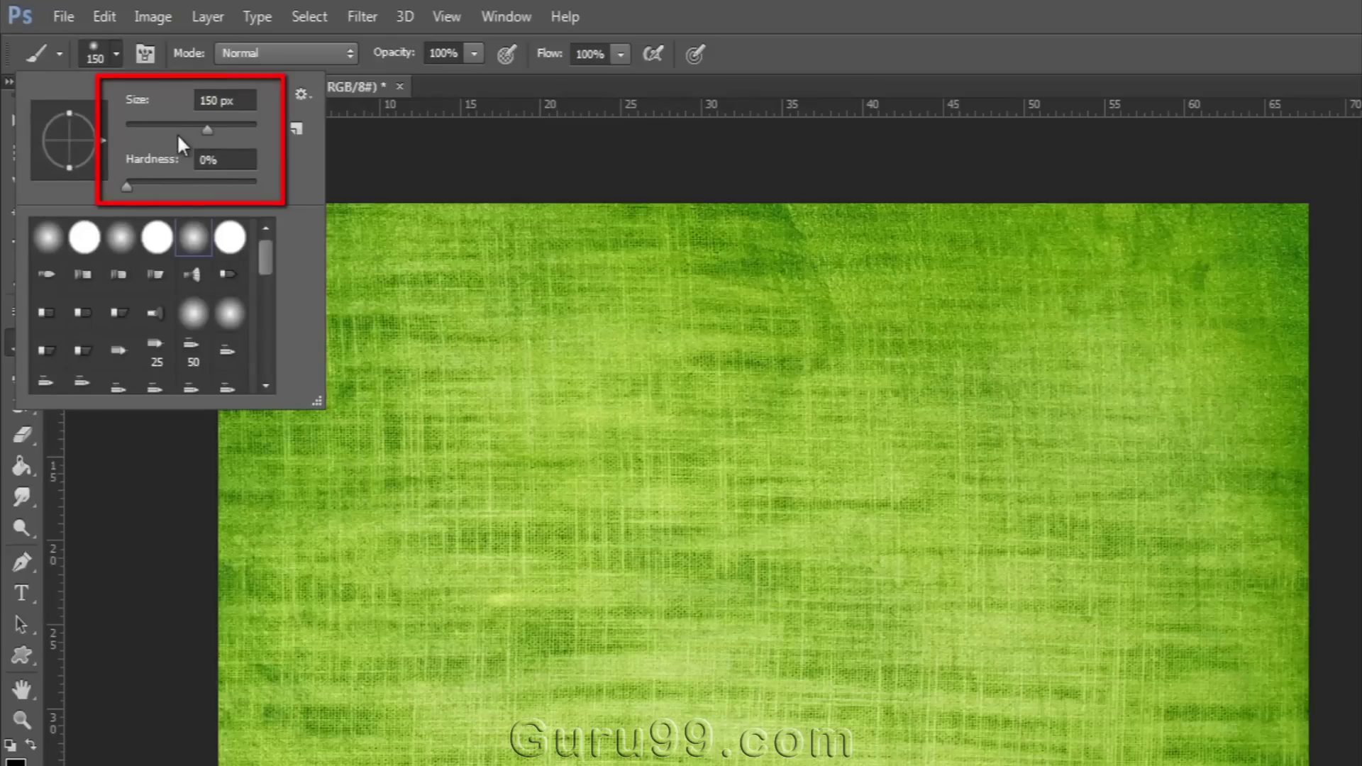
pyautogui.moveTo(206, 128); pyautogui.dragTo(212, 130)
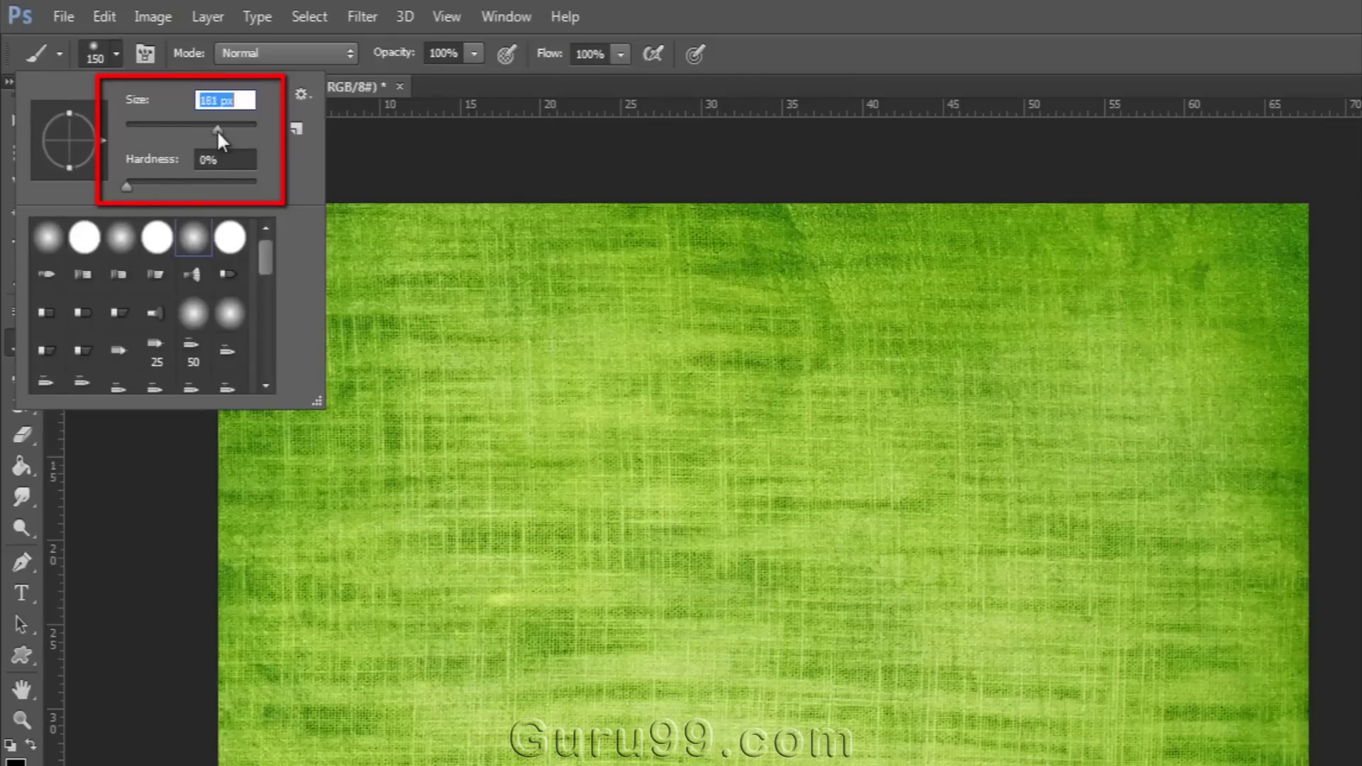
pyautogui.moveTo(129, 183); pyautogui.dragTo(155, 202)
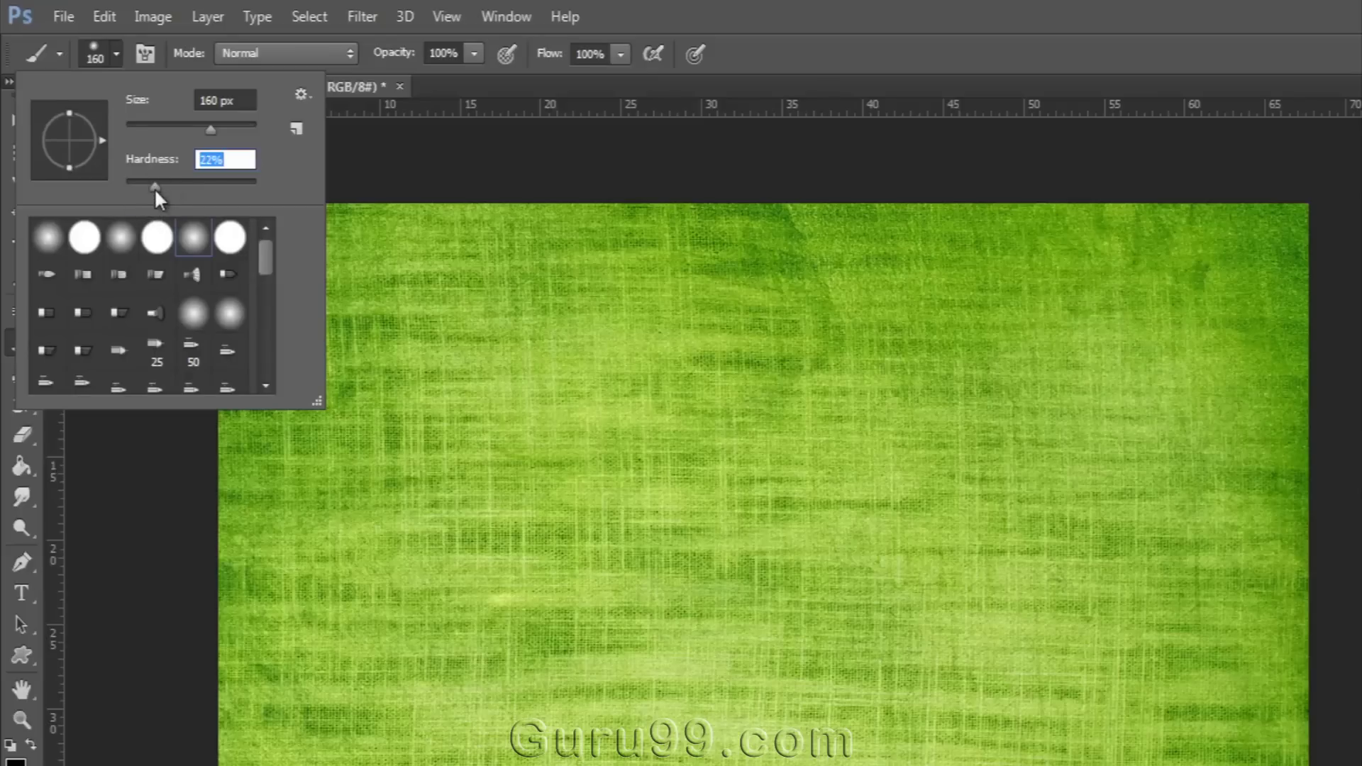
pyautogui.moveTo(155, 188); pyautogui.dragTo(101, 191)
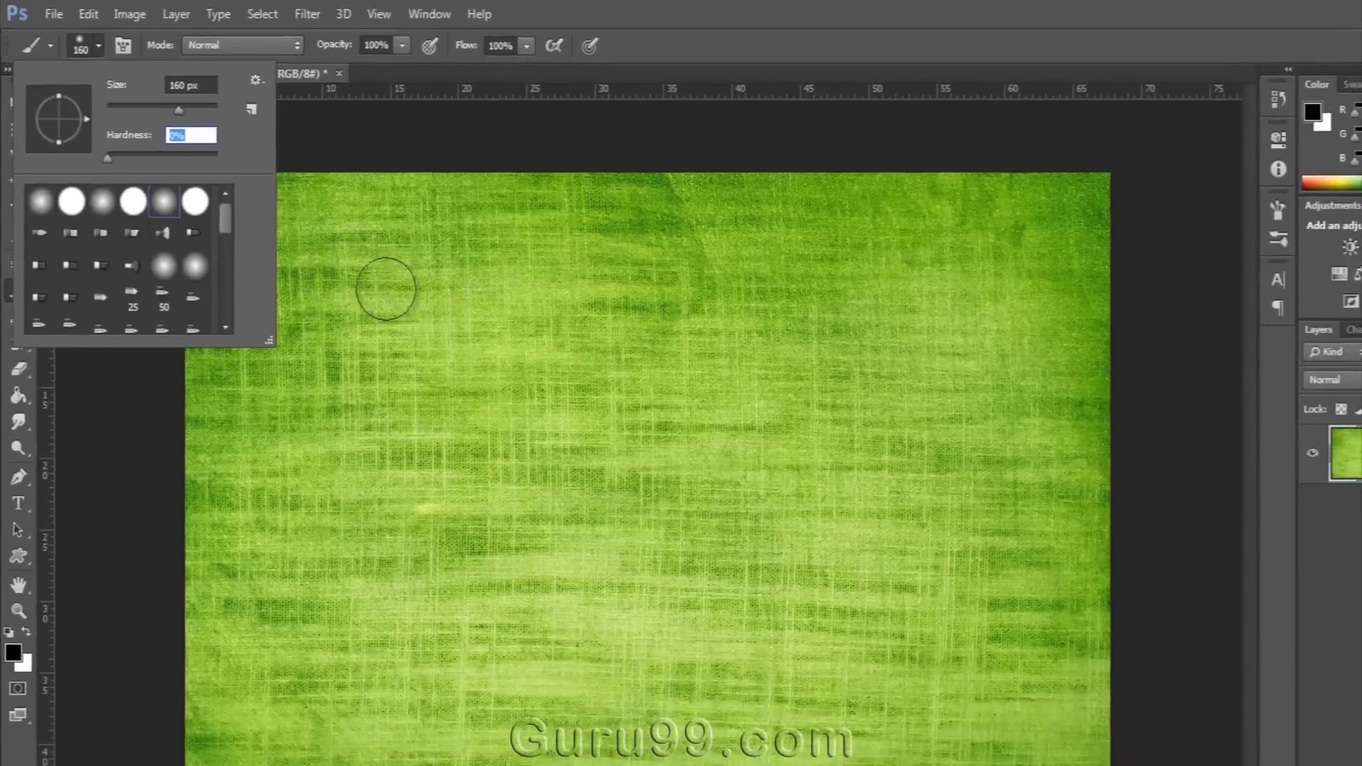
pyautogui.moveTo(549, 341)
pyautogui.mouseDown()
pyautogui.moveTo(443, 447)
pyautogui.moveTo(499, 453)
pyautogui.moveTo(710, 369)
pyautogui.moveTo(602, 494)
pyautogui.moveTo(790, 465)
pyautogui.mouseUp()
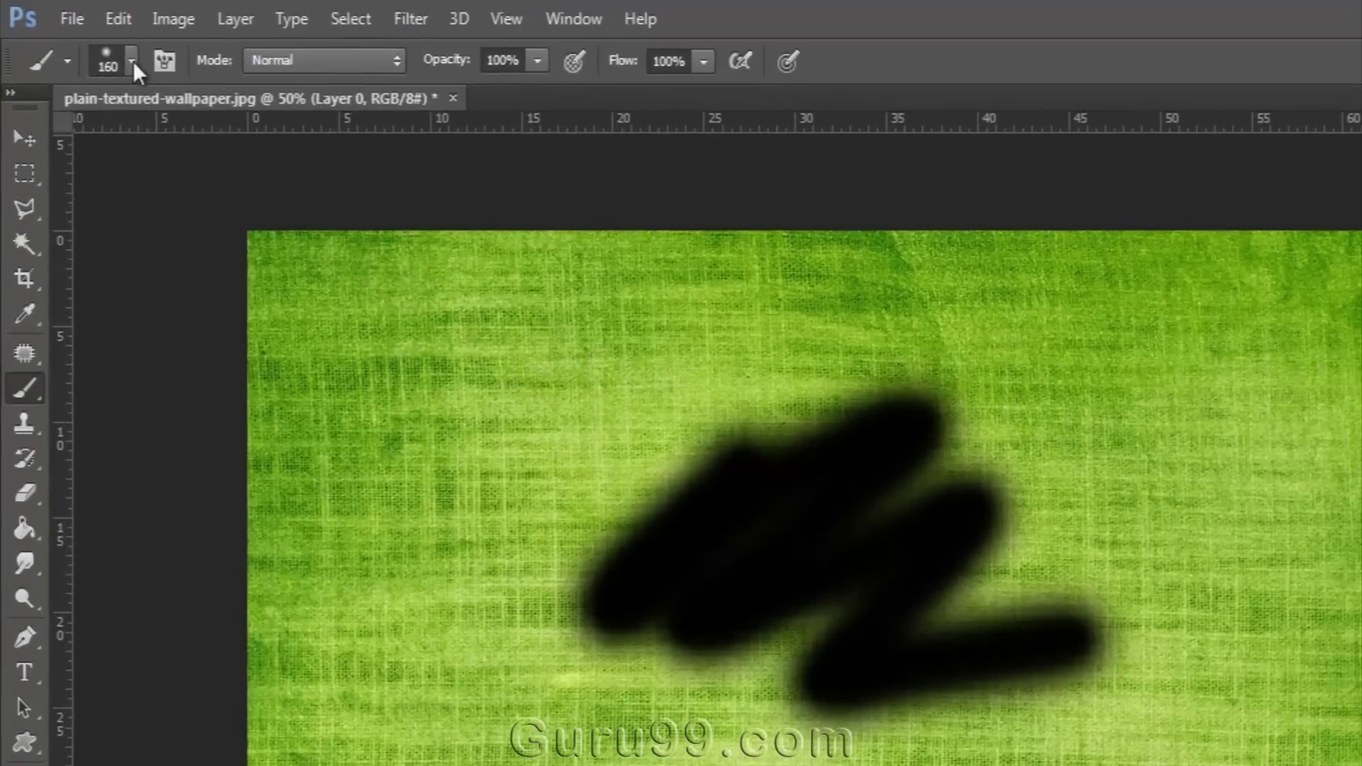
# Raise hardness to 100% and paint a hard black L-shaped stroke along the right and bottom.
pyautogui.click(97, 45)
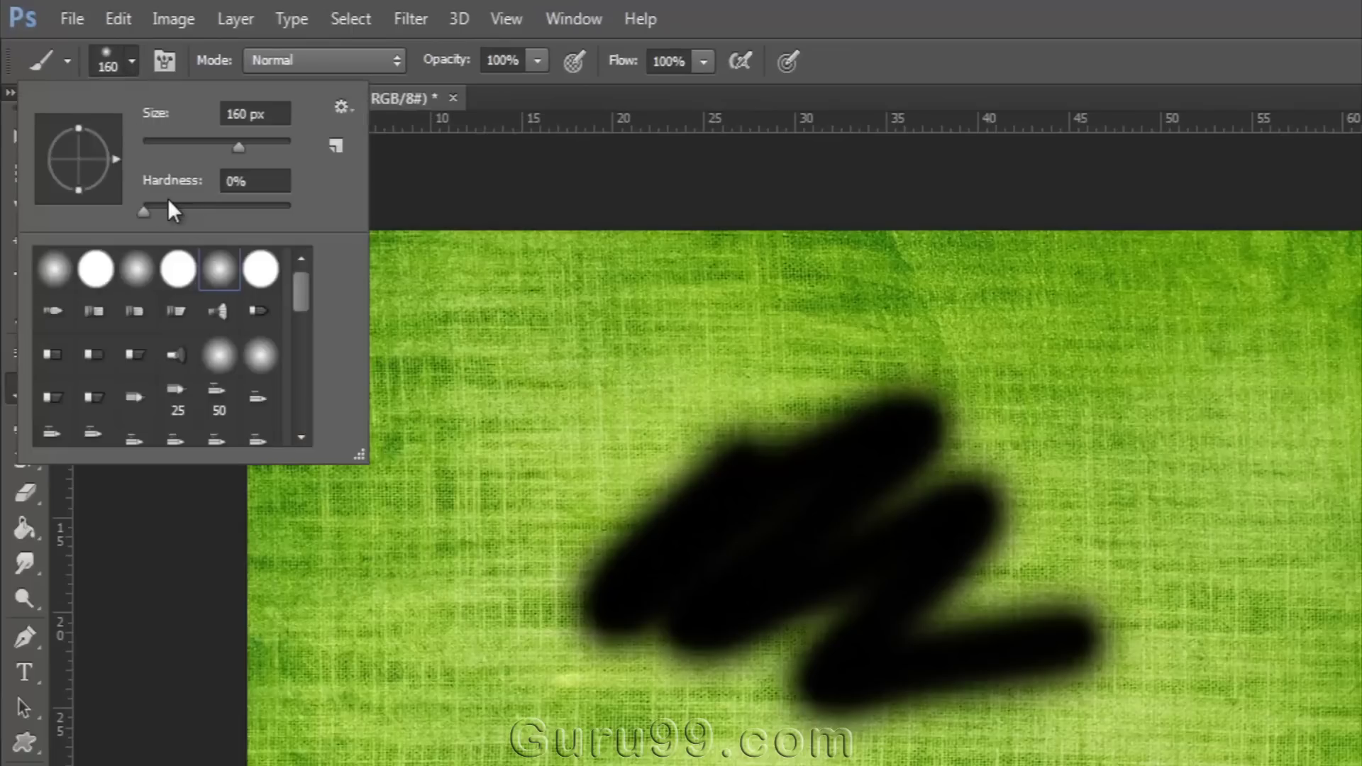
pyautogui.moveTo(143, 210); pyautogui.dragTo(291, 210)
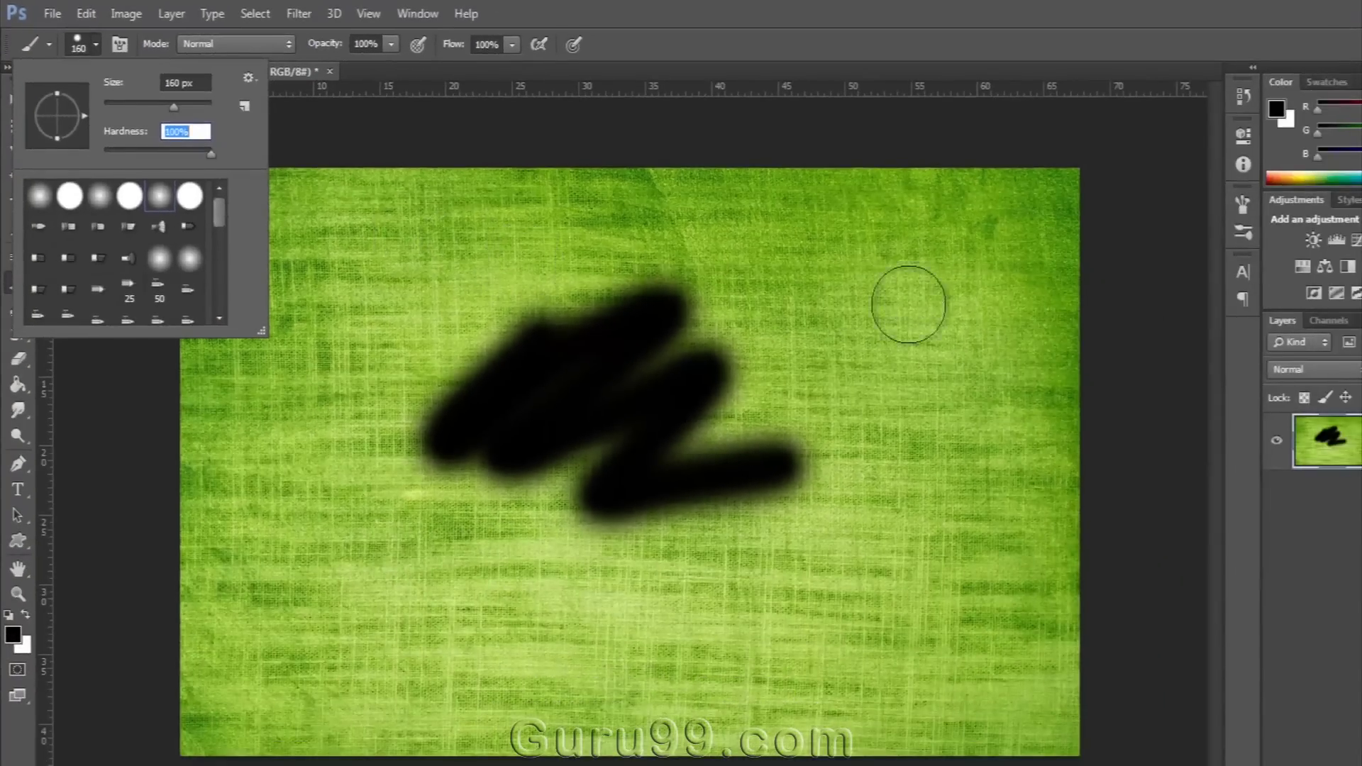
pyautogui.moveTo(1249, 390); pyautogui.dragTo(1254, 657)
pyautogui.moveTo(904, 609)
pyautogui.mouseDown()
pyautogui.moveTo(619, 666)
pyautogui.moveTo(500, 647)
pyautogui.mouseUp()
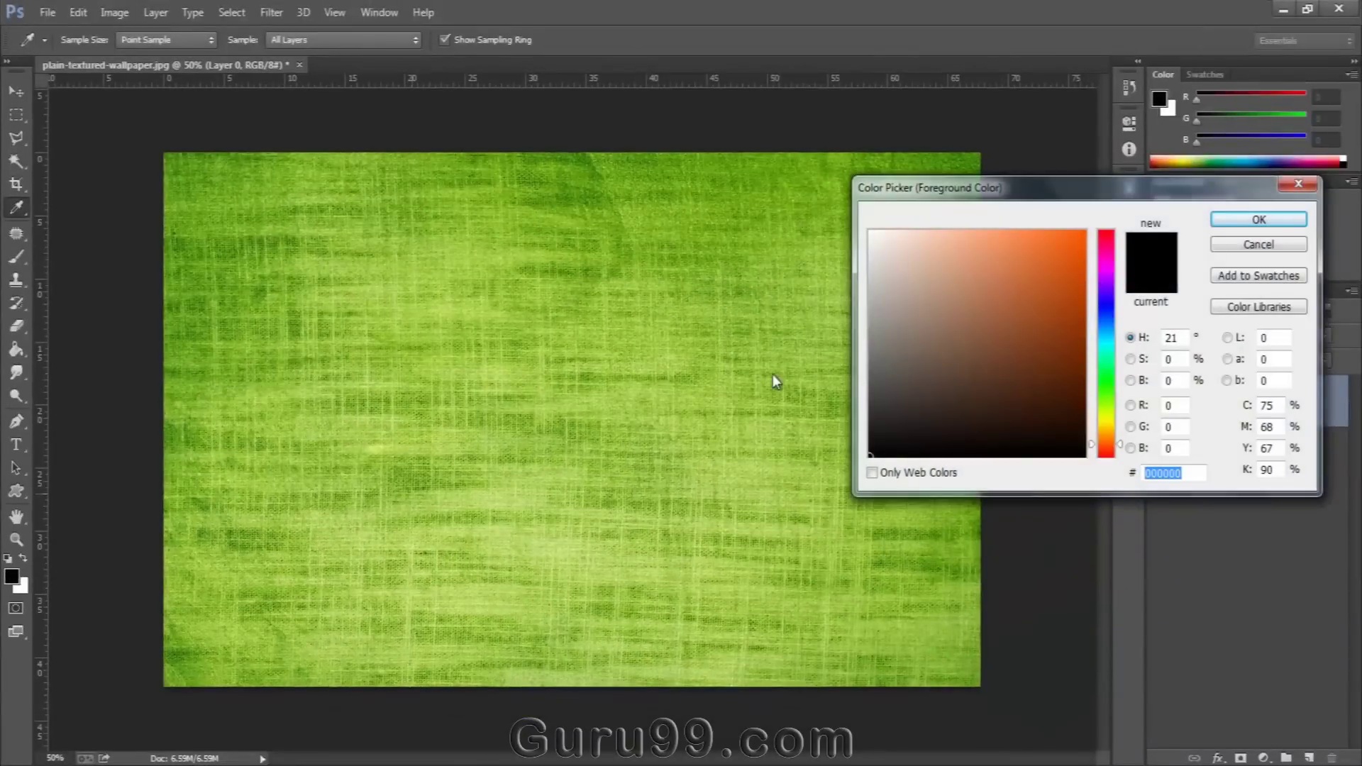
# Set the foreground colour to red f60000 in the Color Picker.
pyautogui.click(1105, 454)
pyautogui.click(1083, 238)
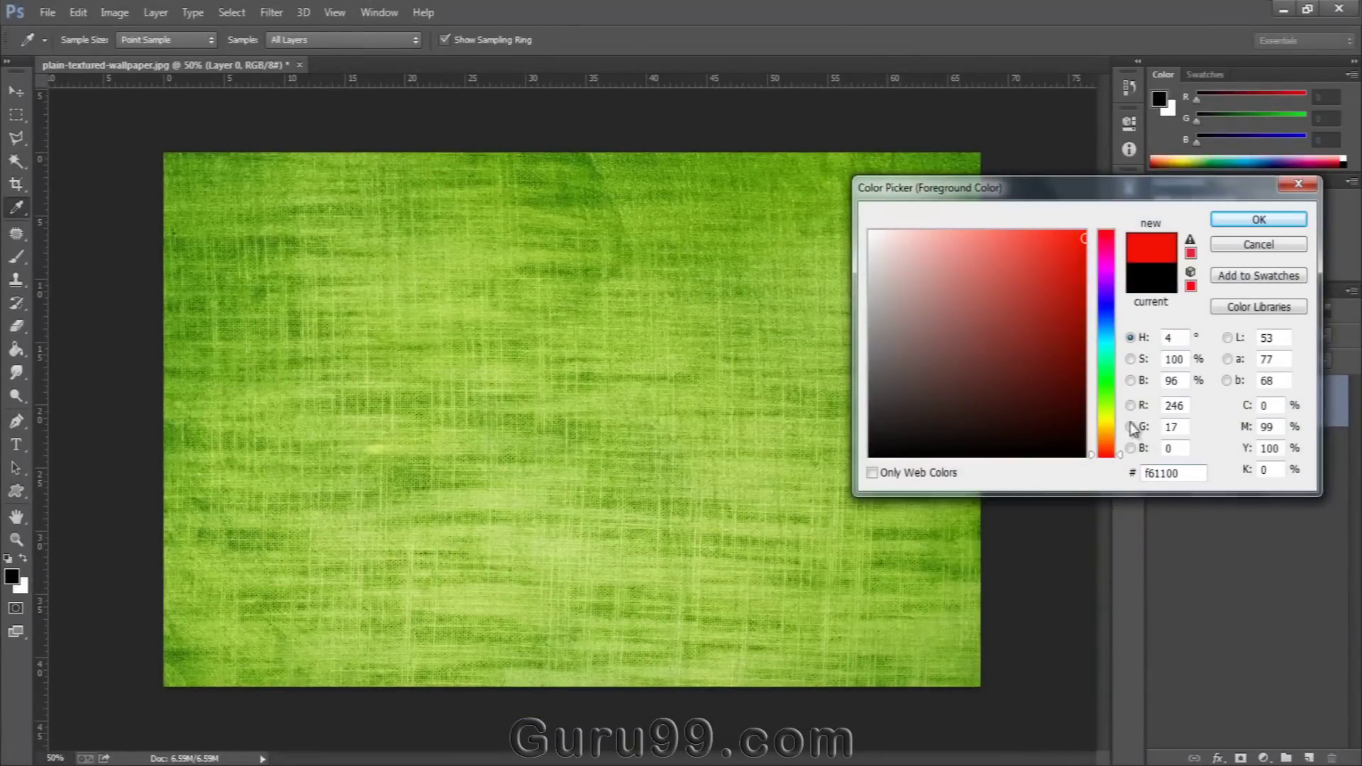
pyautogui.click(1104, 476)
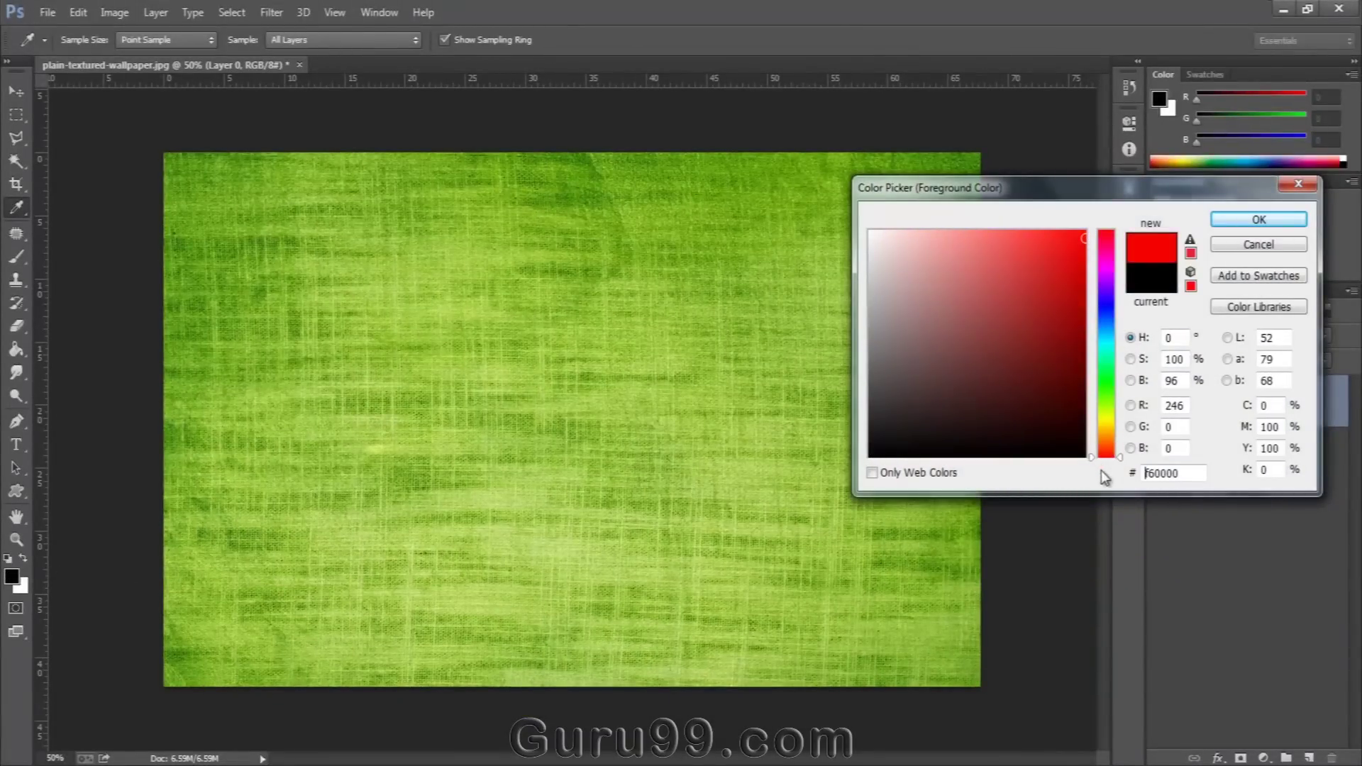
pyautogui.click(1240, 223)
# Paint a red test zigzag with the brush, then undo it.
pyautogui.press('b')
pyautogui.moveTo(386, 411)
pyautogui.mouseDown()
pyautogui.moveTo(560, 334)
pyautogui.moveTo(679, 466)
pyautogui.moveTo(874, 489)
pyautogui.mouseUp()
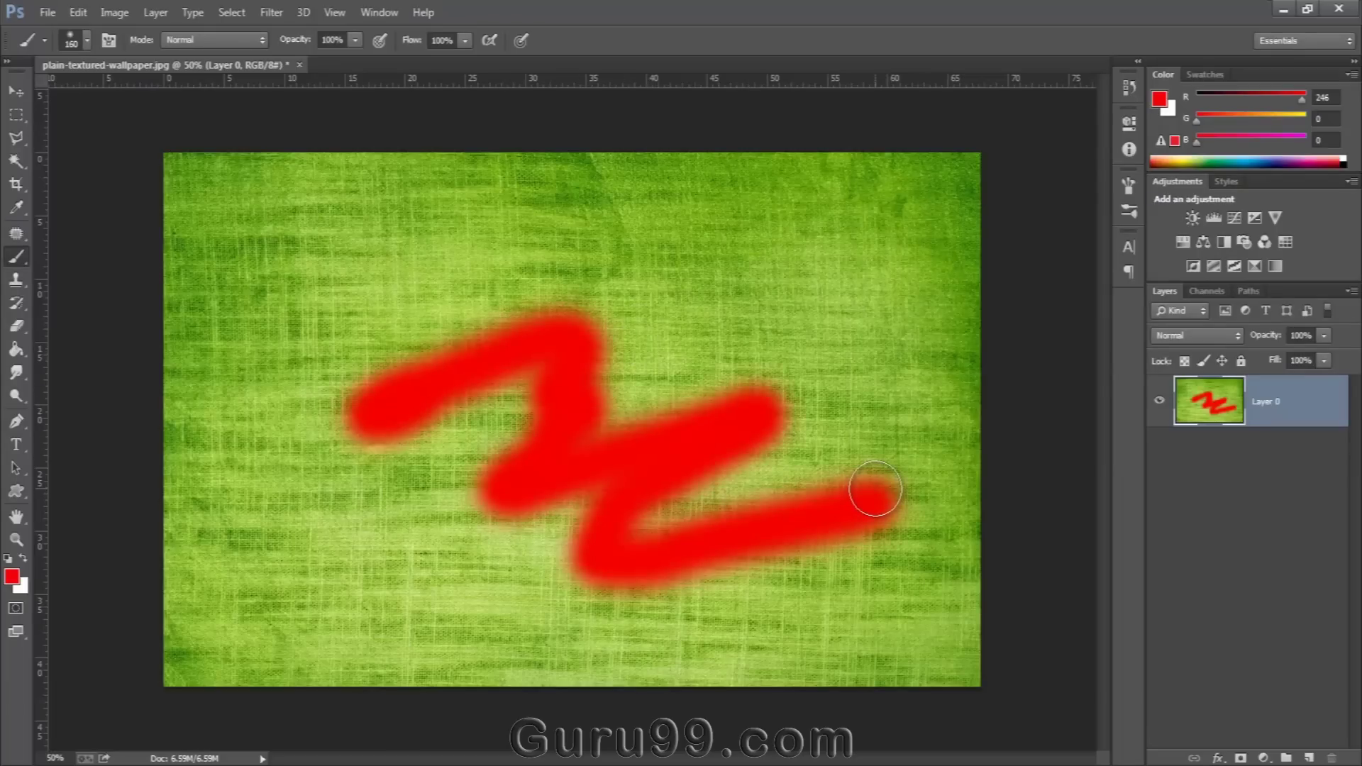
pyautogui.hotkey('ctrl', 'z')
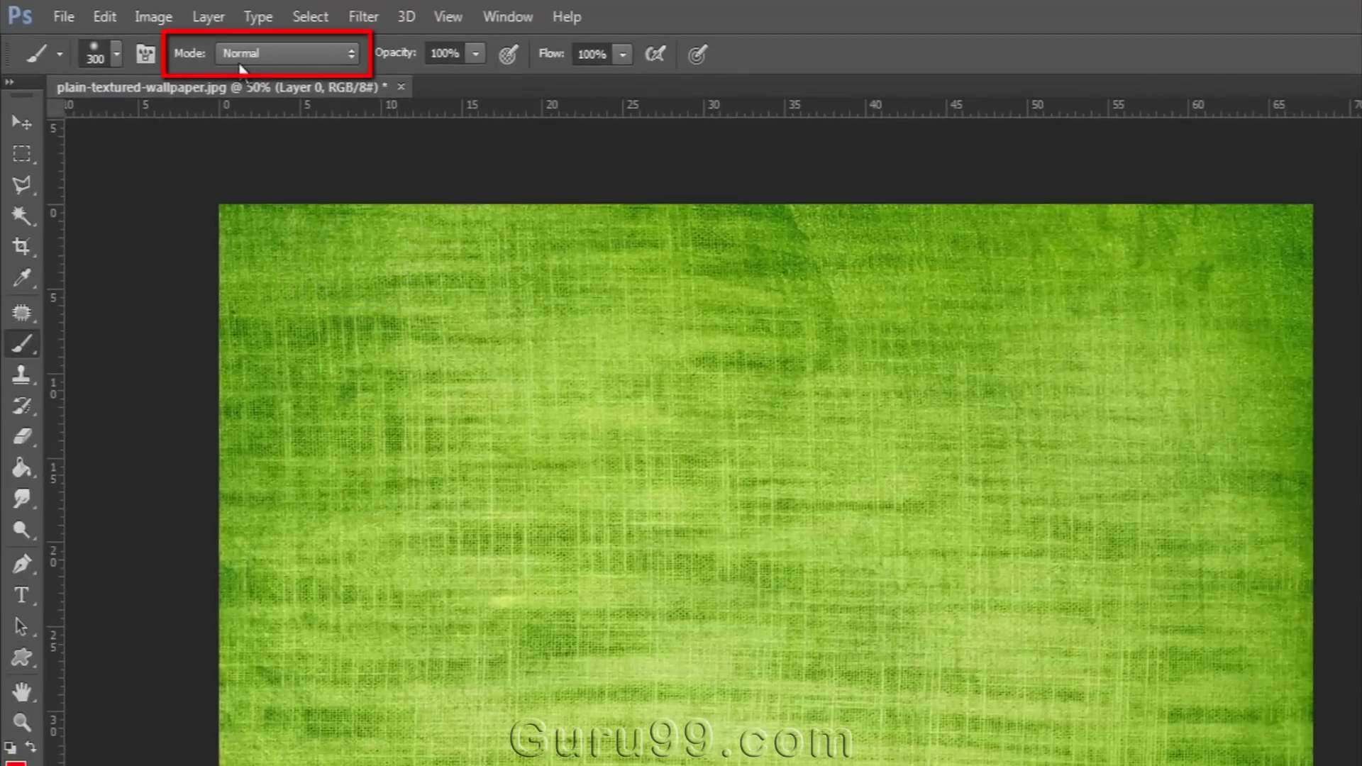
# Switch the brush to Overlay mode, paint orange zigzag strokes, and undo the final sweep.
pyautogui.click(280, 59)
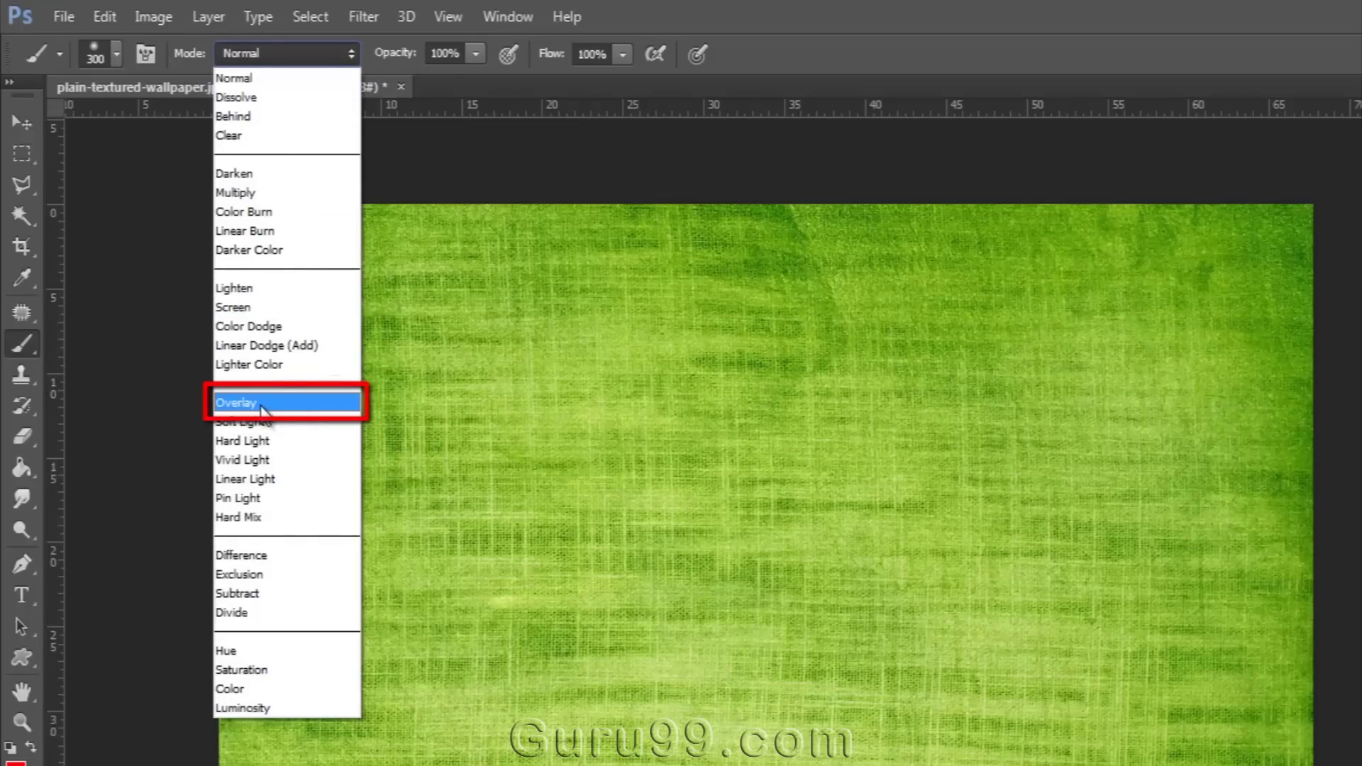
pyautogui.click(262, 410)
pyautogui.moveTo(268, 267); pyautogui.dragTo(554, 268)
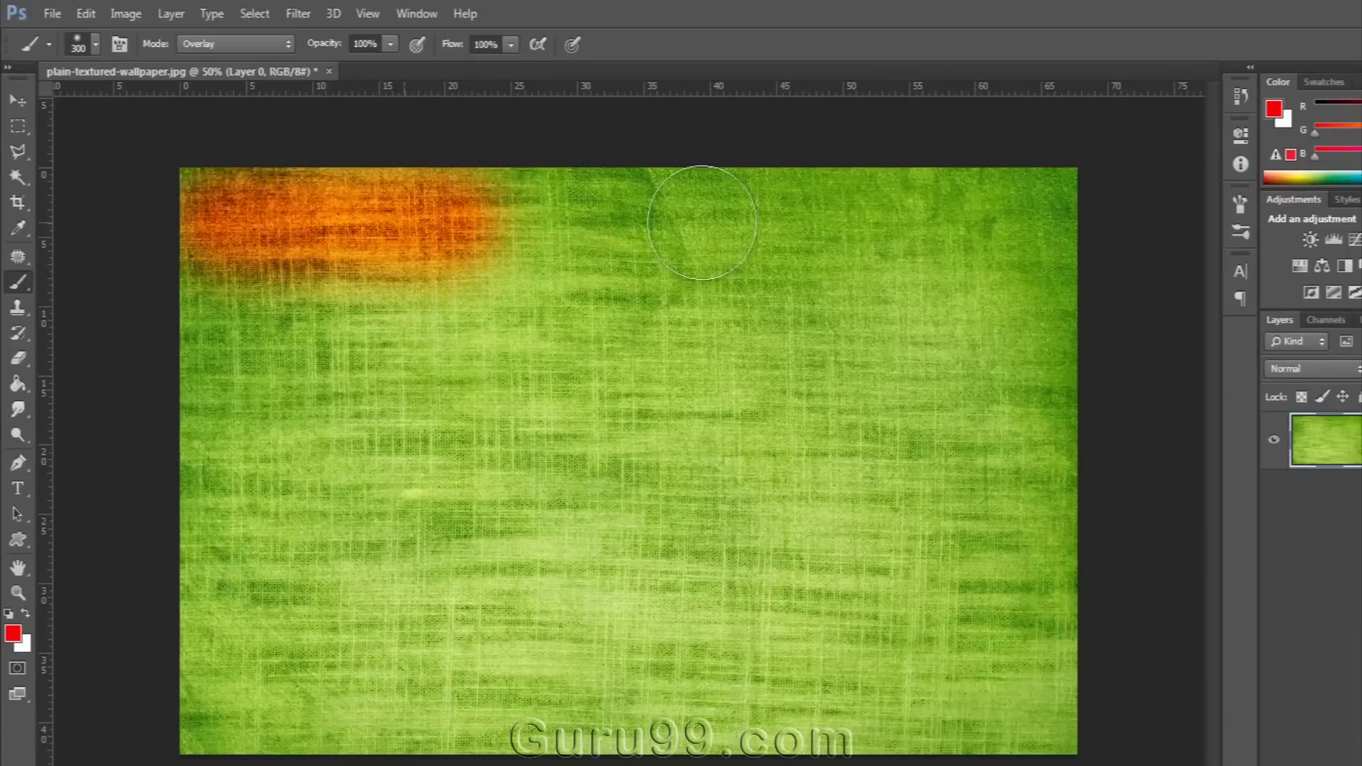
pyautogui.moveTo(702, 223)
pyautogui.mouseDown()
pyautogui.moveTo(454, 319)
pyautogui.moveTo(709, 341)
pyautogui.moveTo(681, 570)
pyautogui.moveTo(440, 649)
pyautogui.mouseUp()
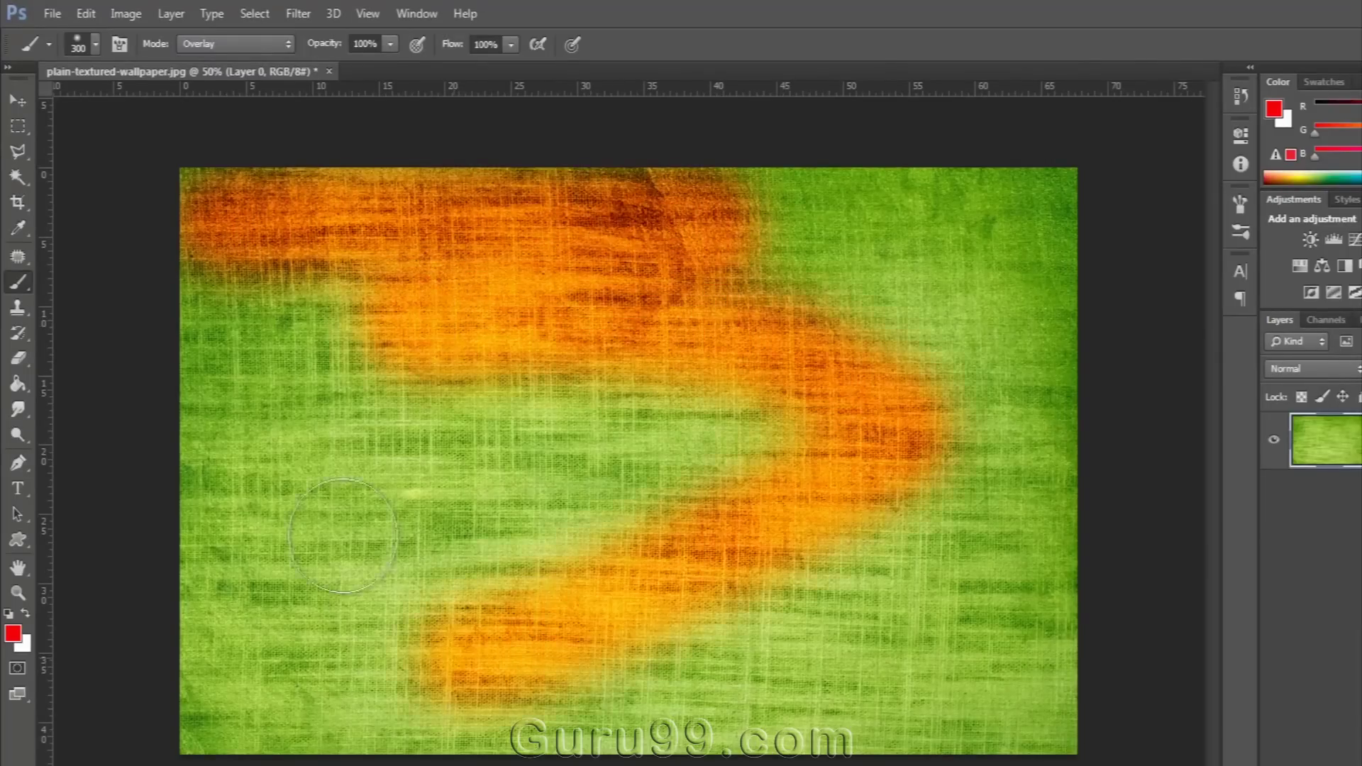
pyautogui.moveTo(342, 536)
pyautogui.mouseDown()
pyautogui.moveTo(680, 574)
pyautogui.moveTo(666, 557)
pyautogui.moveTo(671, 490)
pyautogui.moveTo(310, 392)
pyautogui.moveTo(276, 399)
pyautogui.mouseUp()
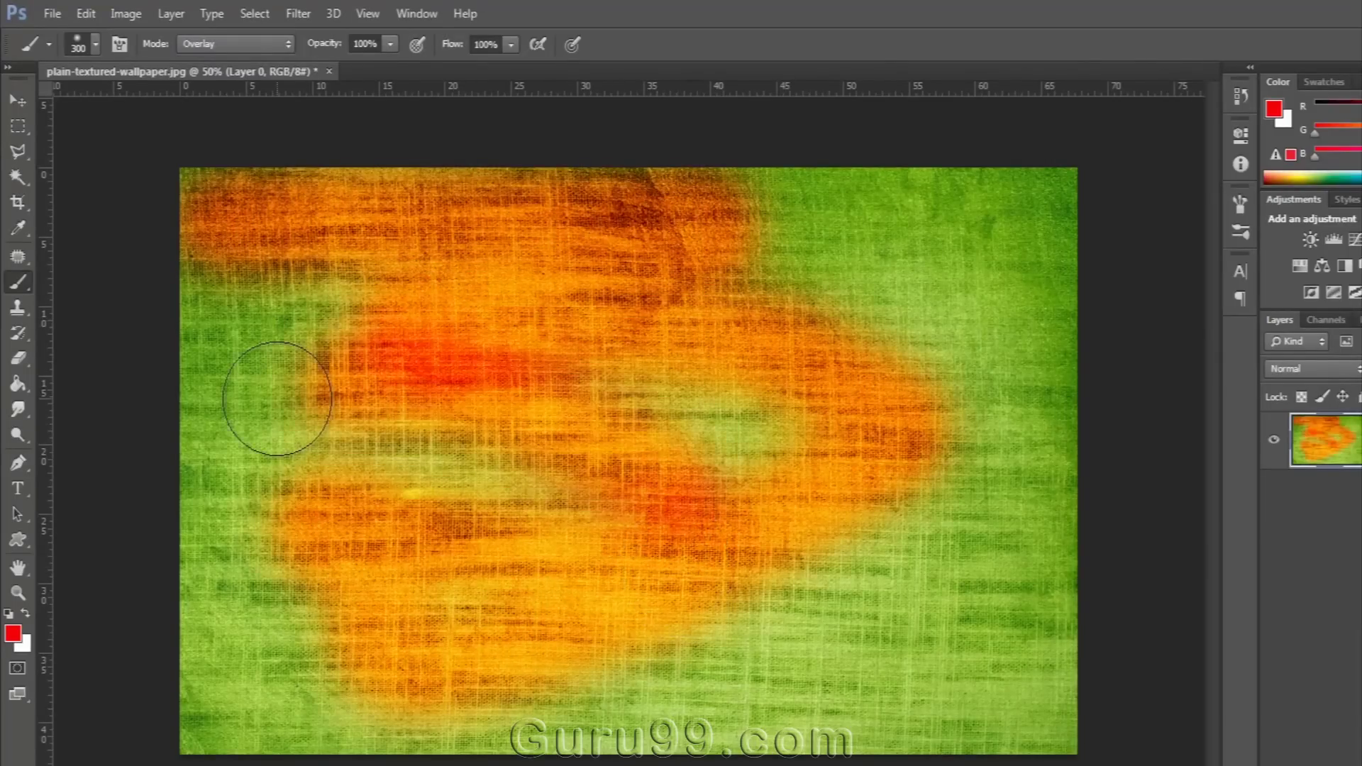
pyautogui.hotkey('ctrl', 'z')
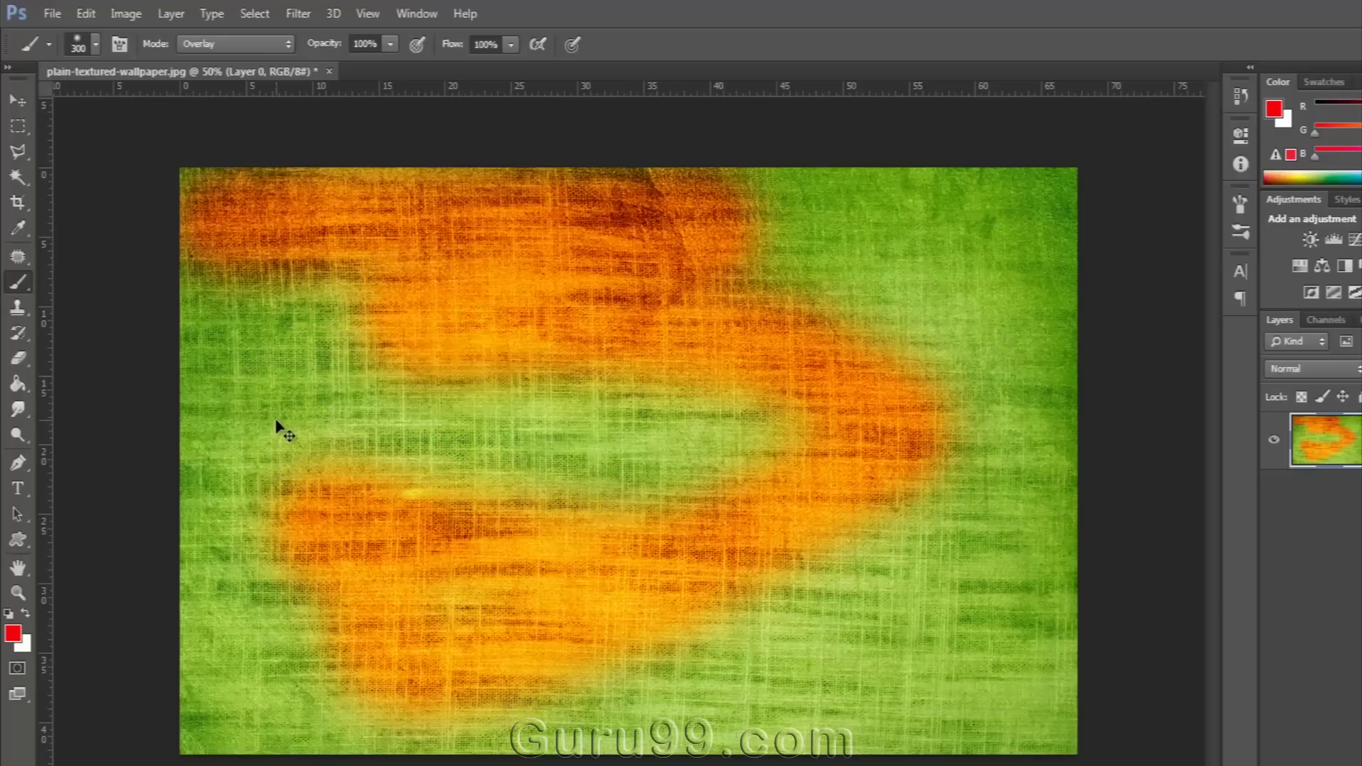
# Undo the remaining orange strokes and check brush opacity and flow at 100%.
pyautogui.hotkey('ctrl', 'alt', 'z')
pyautogui.hotkey('ctrl', 'alt', 'z')
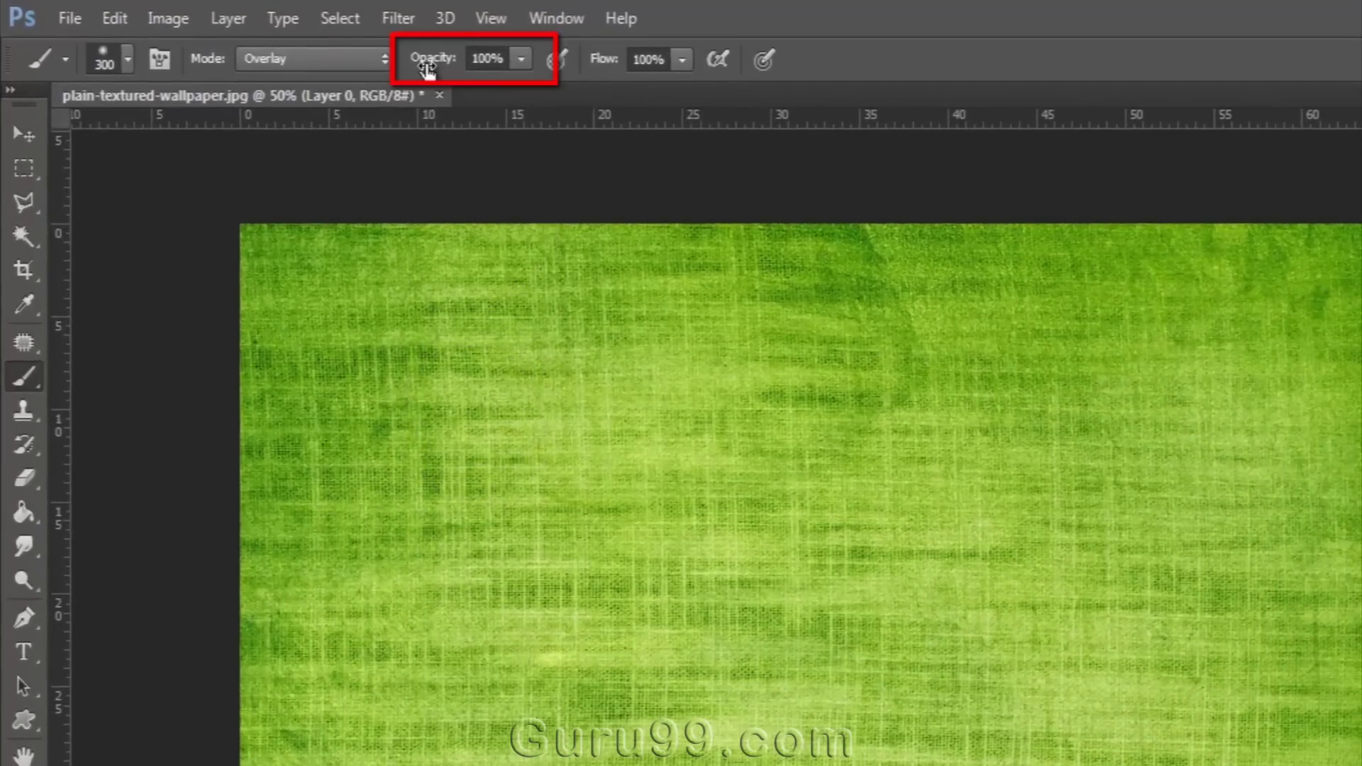
pyautogui.click(521, 60)
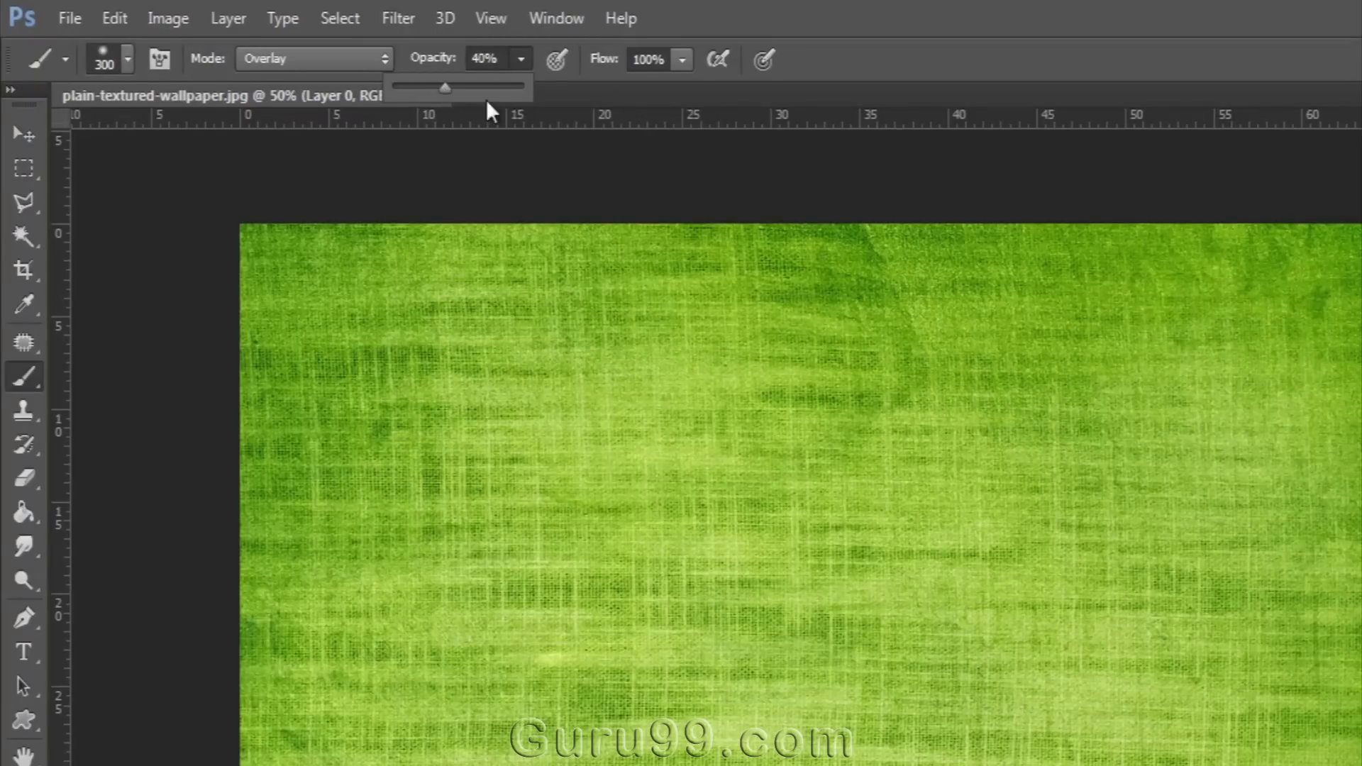
pyautogui.click(520, 60)
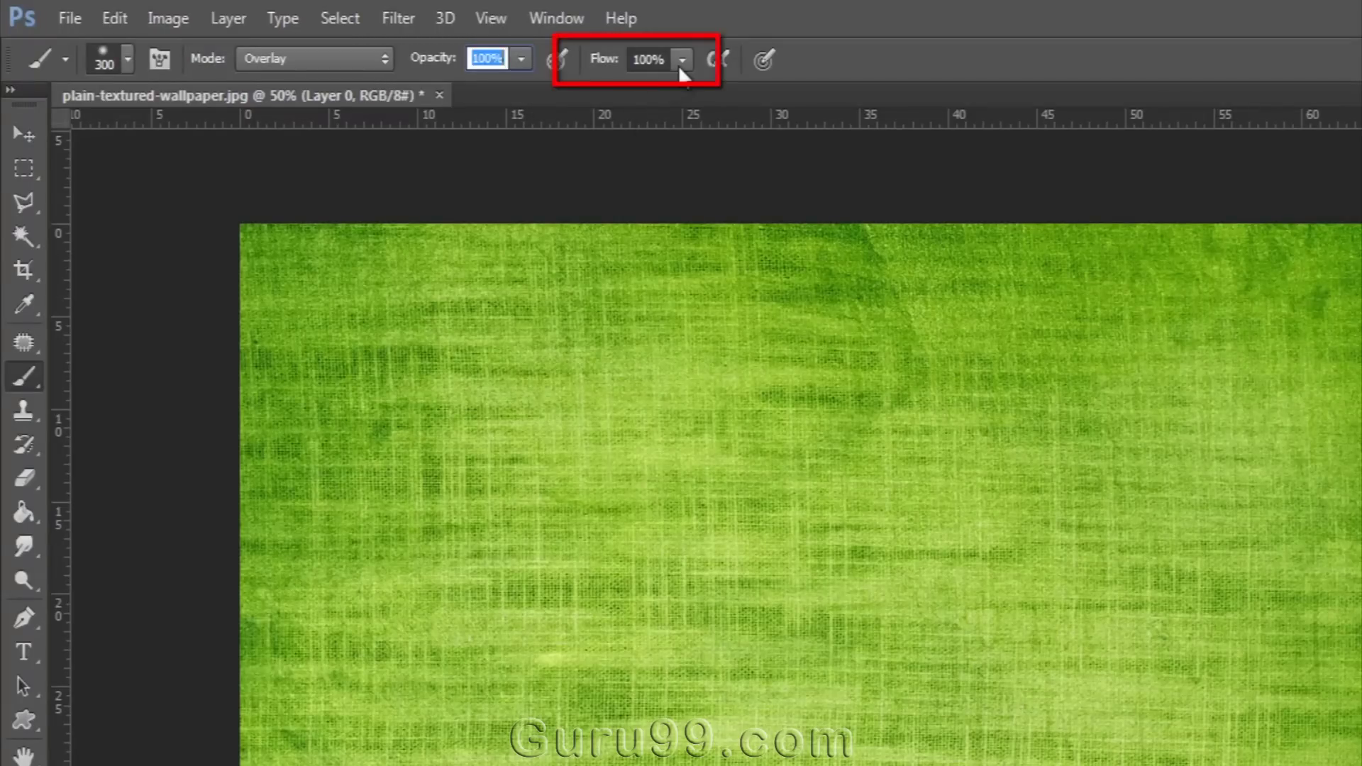
pyautogui.click(590, 83)
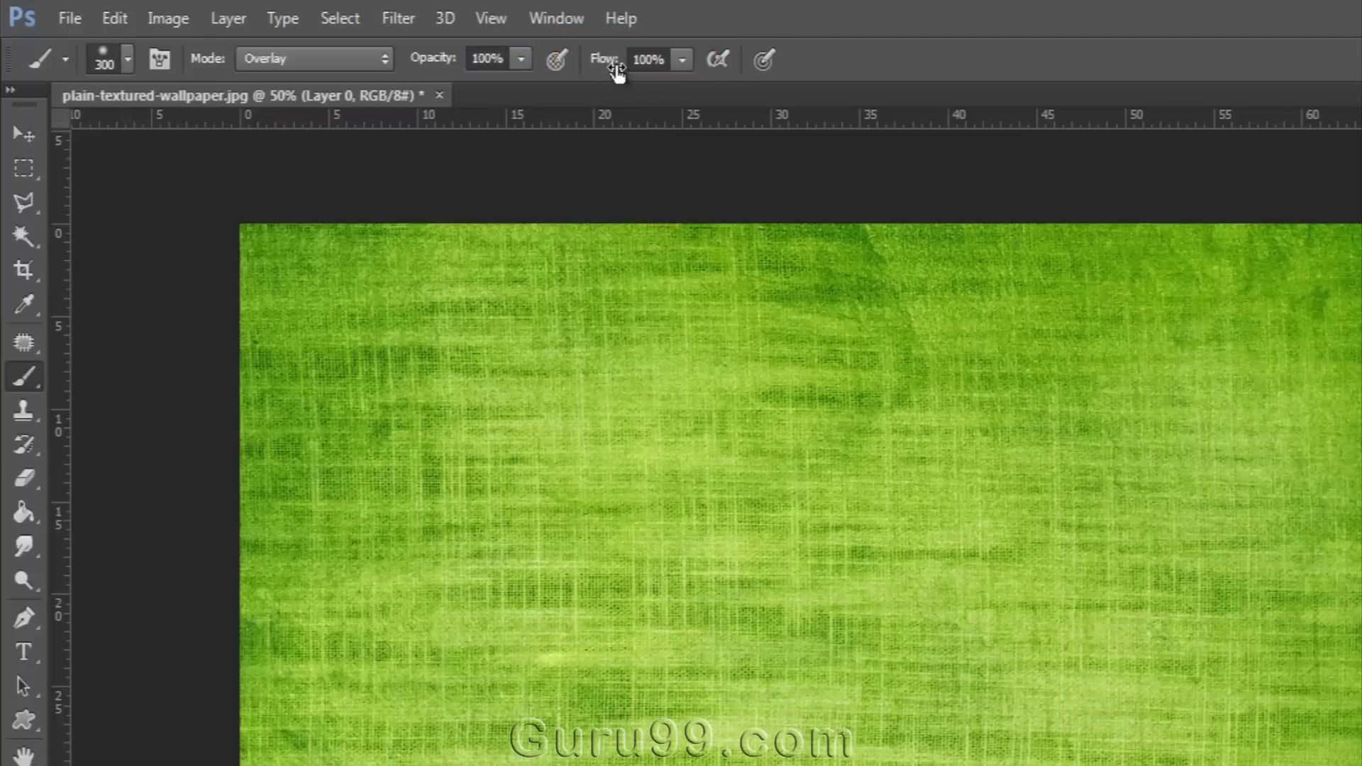
pyautogui.click(678, 61)
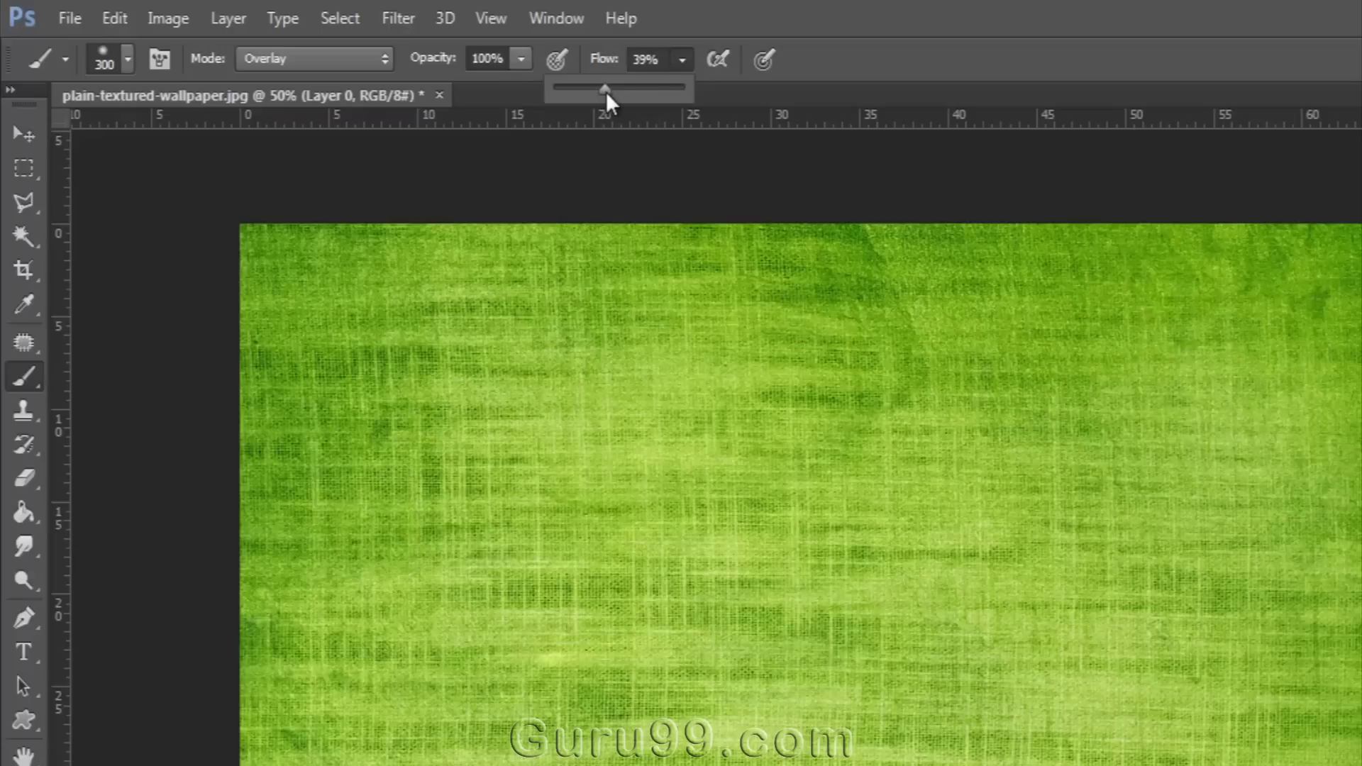
# Paint orange test dabs and strokes at smaller and larger sizes using the bracket keys.
pyautogui.click(721, 89)
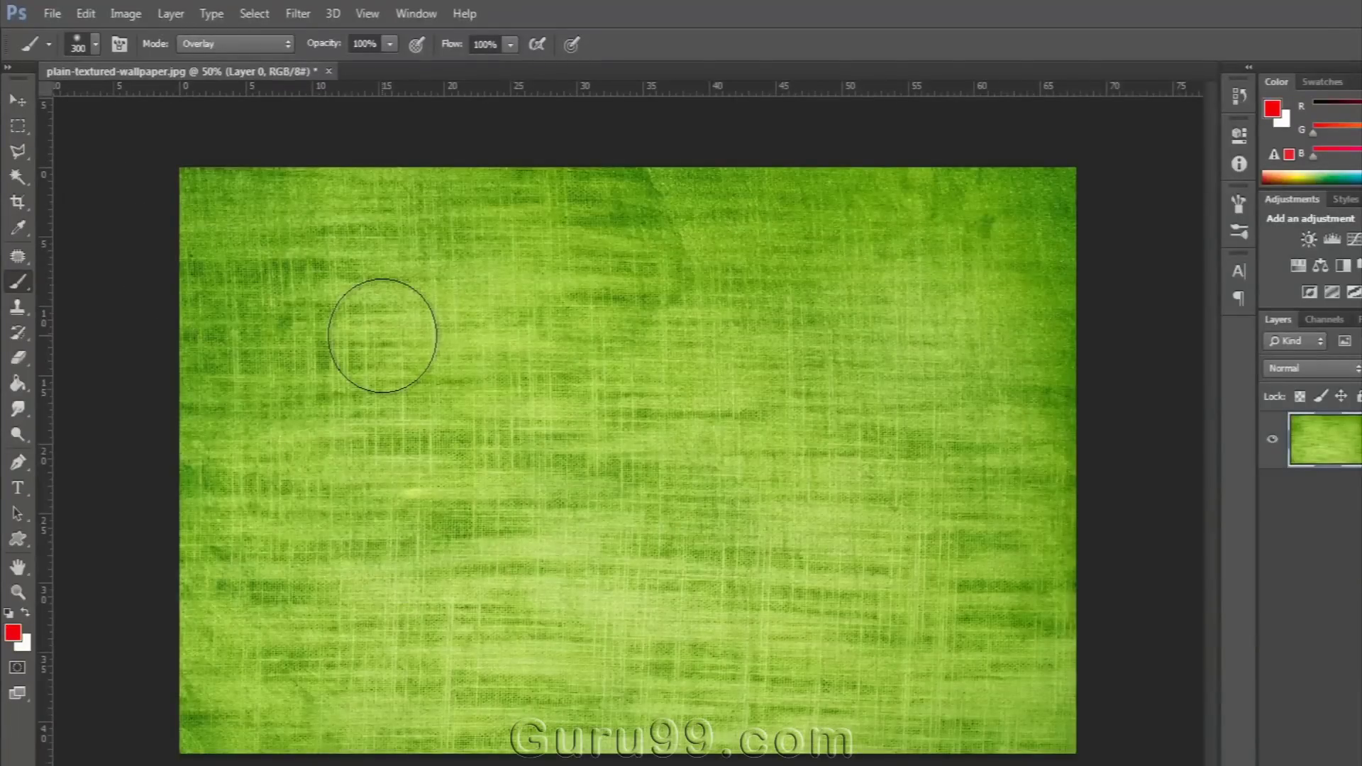
pyautogui.click(359, 267)
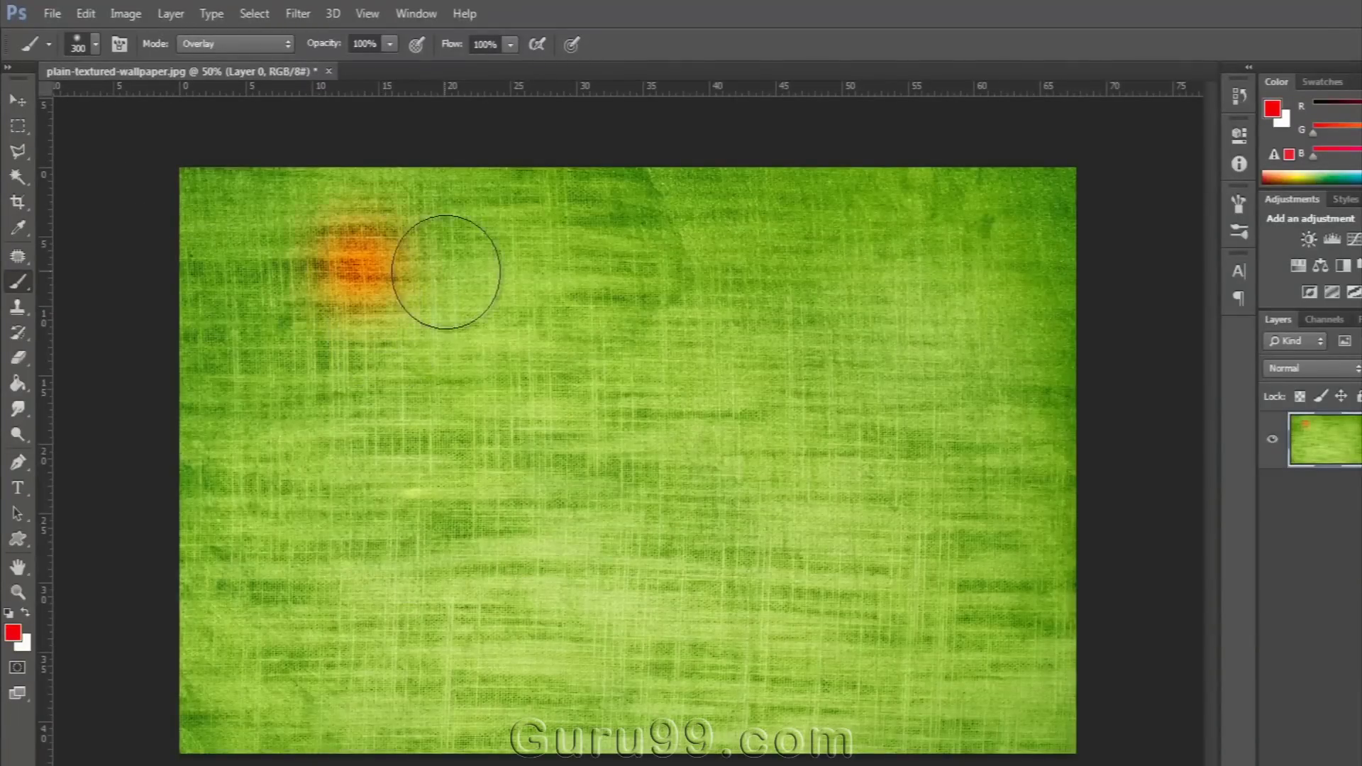
pyautogui.press('[')
pyautogui.press('[')
pyautogui.press('[')
pyautogui.press('[')
pyautogui.press('[')
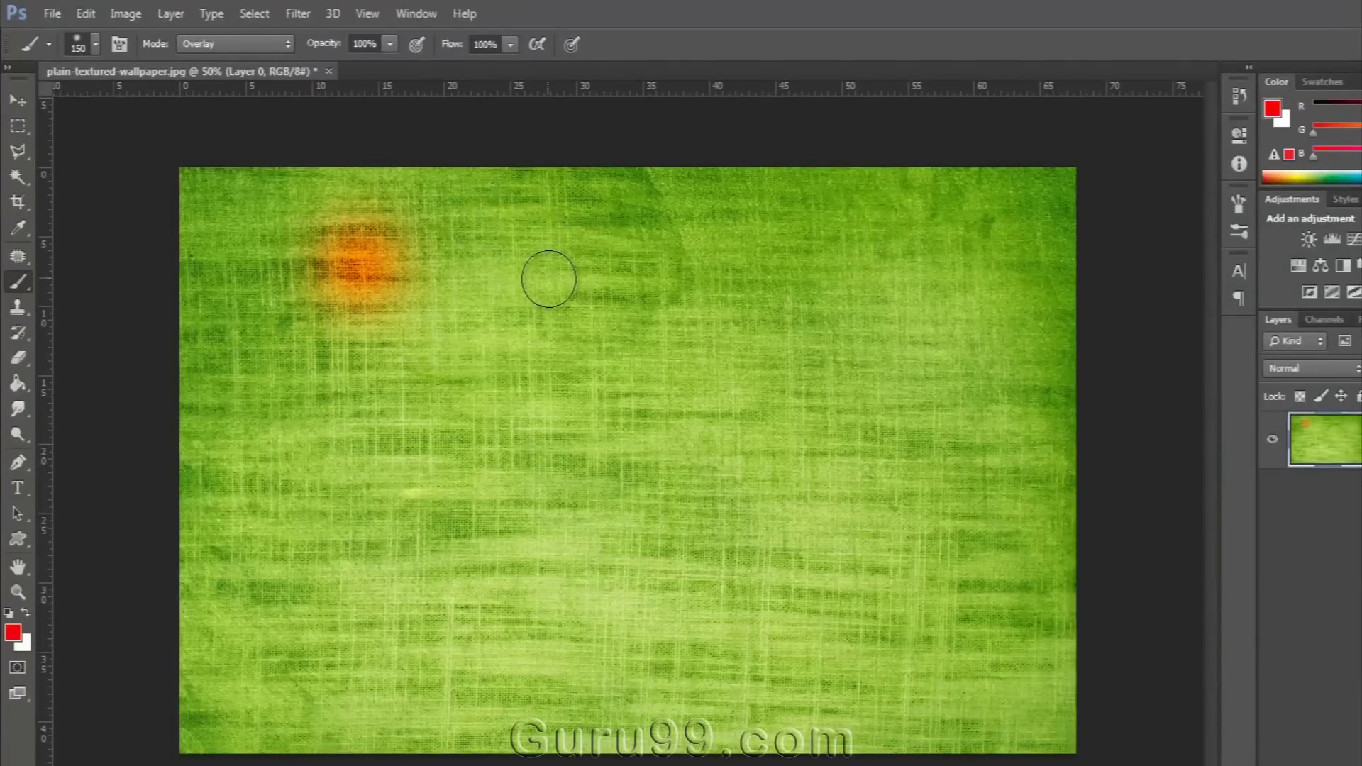
pyautogui.press('[')
pyautogui.press('[')
pyautogui.press('[')
pyautogui.moveTo(596, 331)
pyautogui.mouseDown()
pyautogui.moveTo(616, 370)
pyautogui.moveTo(597, 357)
pyautogui.moveTo(598, 585)
pyautogui.mouseUp()
pyautogui.press(']')
pyautogui.press(']')
pyautogui.press(']')
pyautogui.press(']')
pyautogui.press(']')
pyautogui.press(']')
pyautogui.press(']')
pyautogui.press(']')
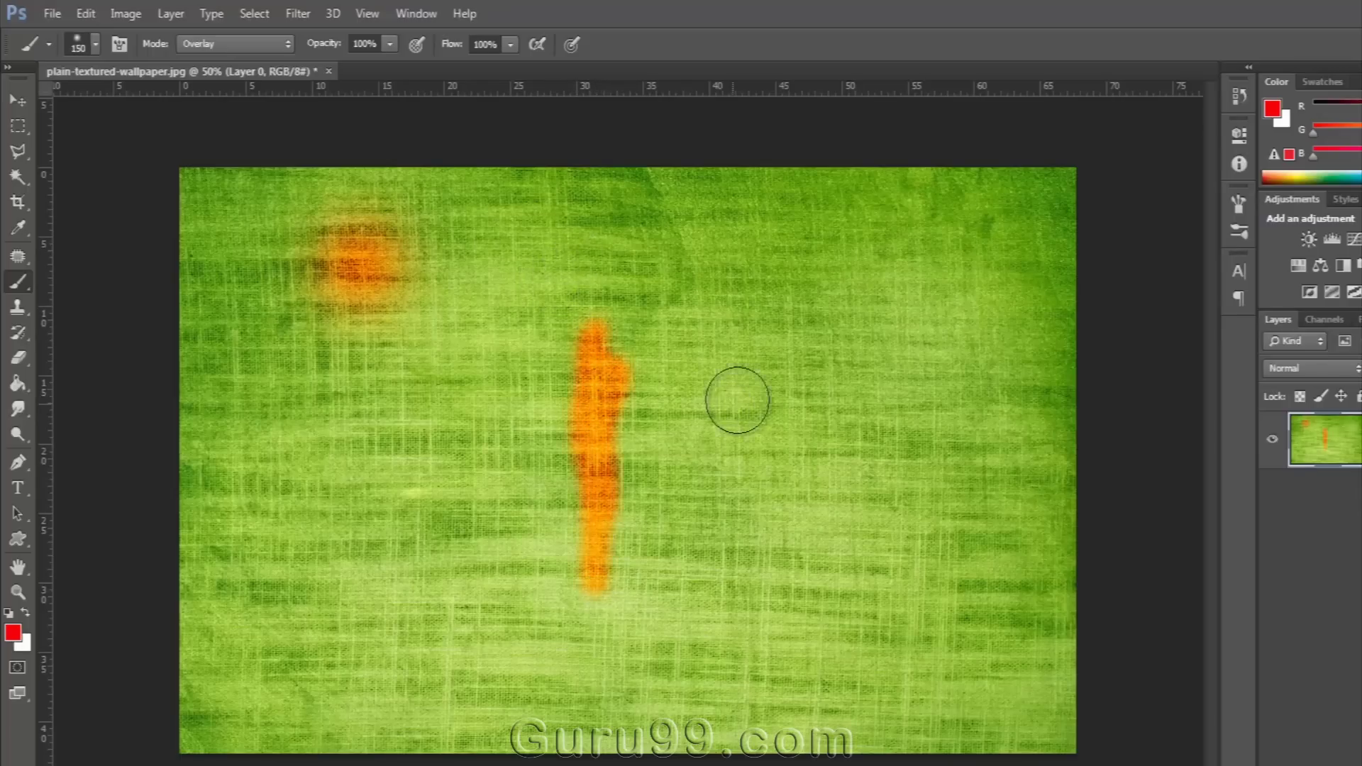
pyautogui.press(']')
pyautogui.press(']')
pyautogui.moveTo(826, 291)
pyautogui.mouseDown()
pyautogui.moveTo(849, 541)
pyautogui.moveTo(823, 480)
pyautogui.mouseUp()
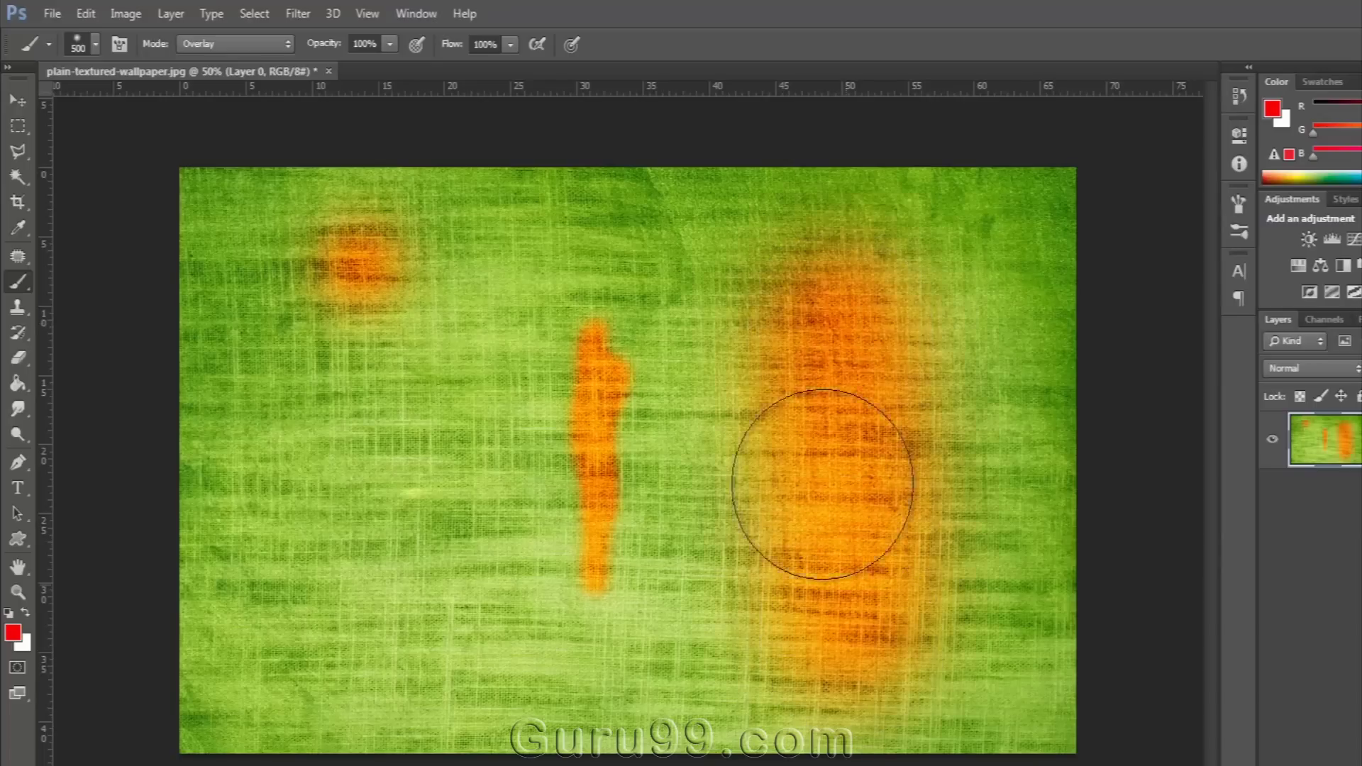
# Step back in history to clear the test strokes and settle the brush at 175 px.
pyautogui.press('[')
pyautogui.hotkey('ctrl', 'alt', 'z')
pyautogui.hotkey('ctrl', 'alt', 'z')
pyautogui.hotkey('ctrl', 'alt', 'z')
pyautogui.hotkey('ctrl', 'alt', 'z')
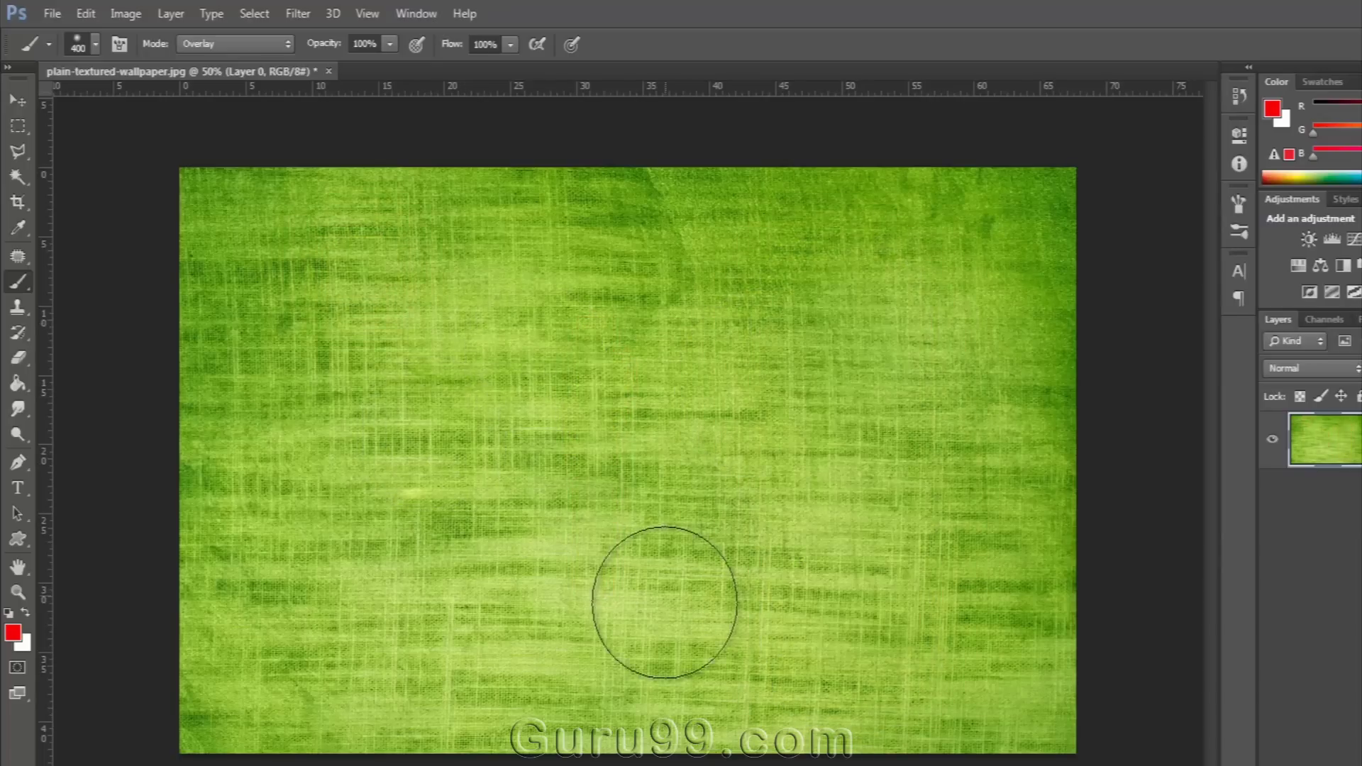
pyautogui.press('[')
pyautogui.press('[')
pyautogui.press(']')
pyautogui.press(']')
pyautogui.press(']')
pyautogui.press(']')
pyautogui.press(']')
pyautogui.press('[')
pyautogui.press('[')
pyautogui.press('[')
pyautogui.press('[')
pyautogui.press('[')
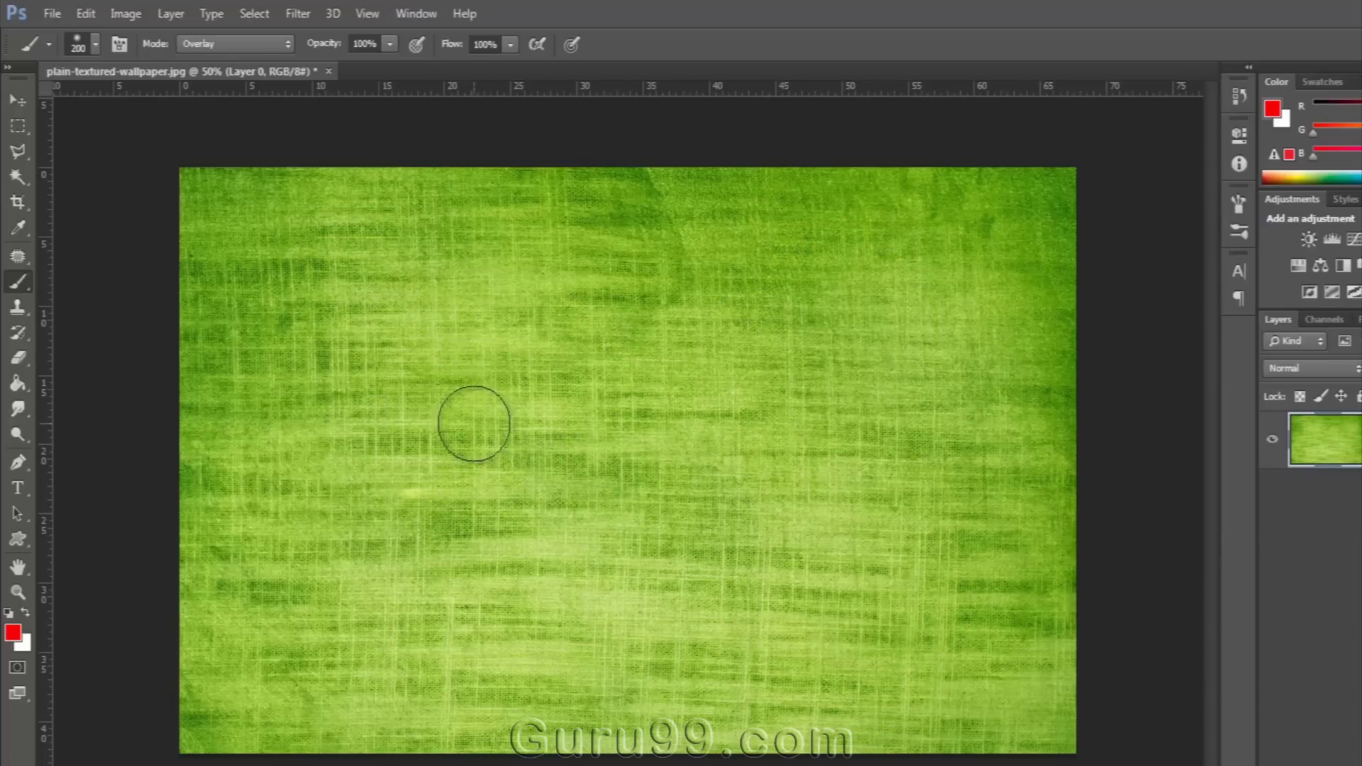
pyautogui.press('[')
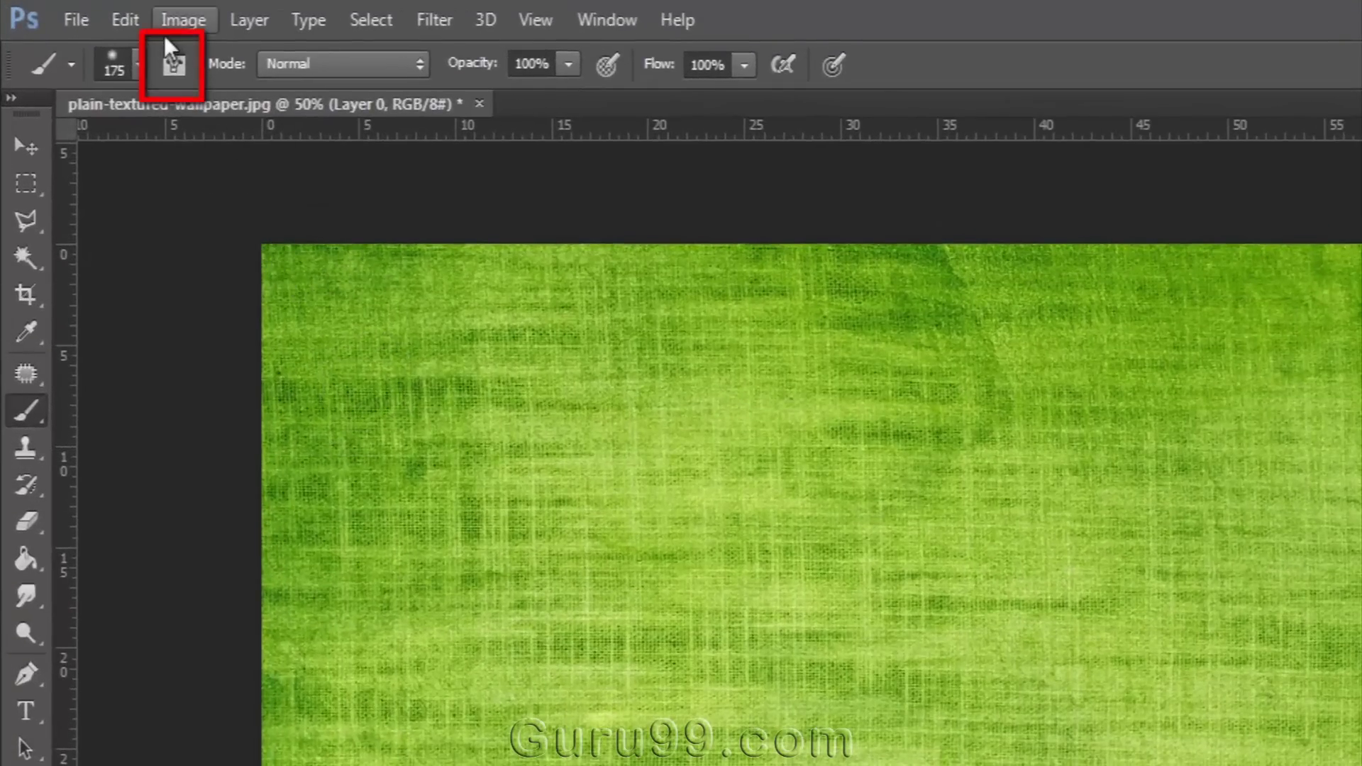
# Show the Brush panel with the 175 px tip, 0% hardness, 100% roundness and 25% spacing.
pyautogui.click(178, 72)
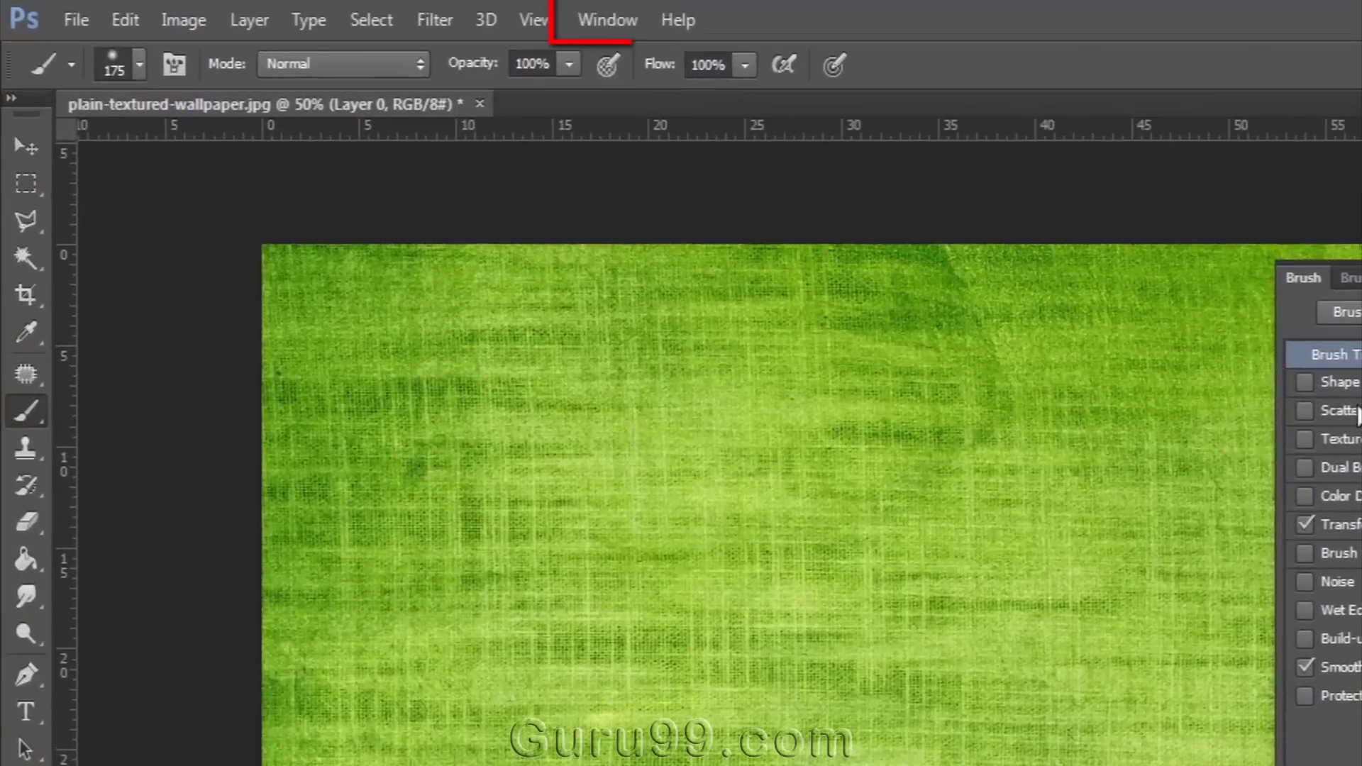
pyautogui.click(430, 15)
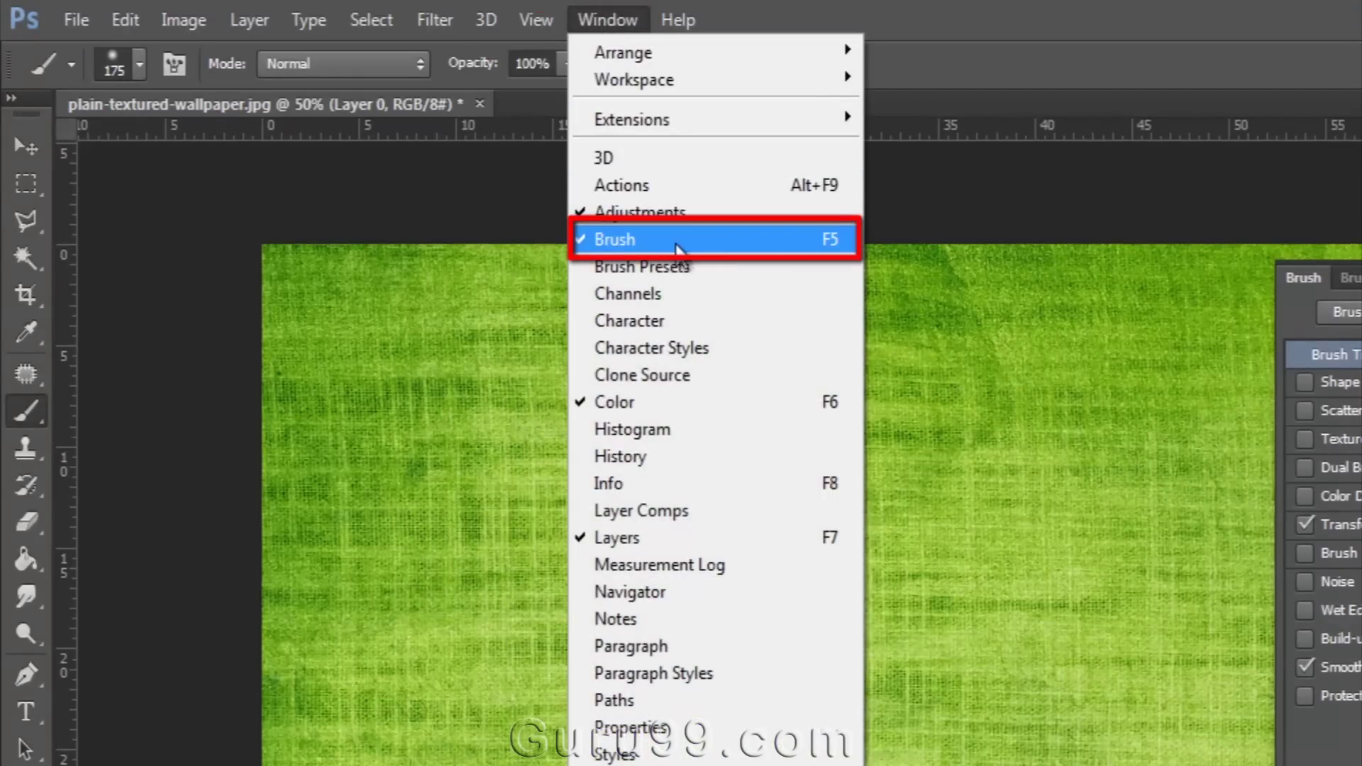
pyautogui.press('Escape')
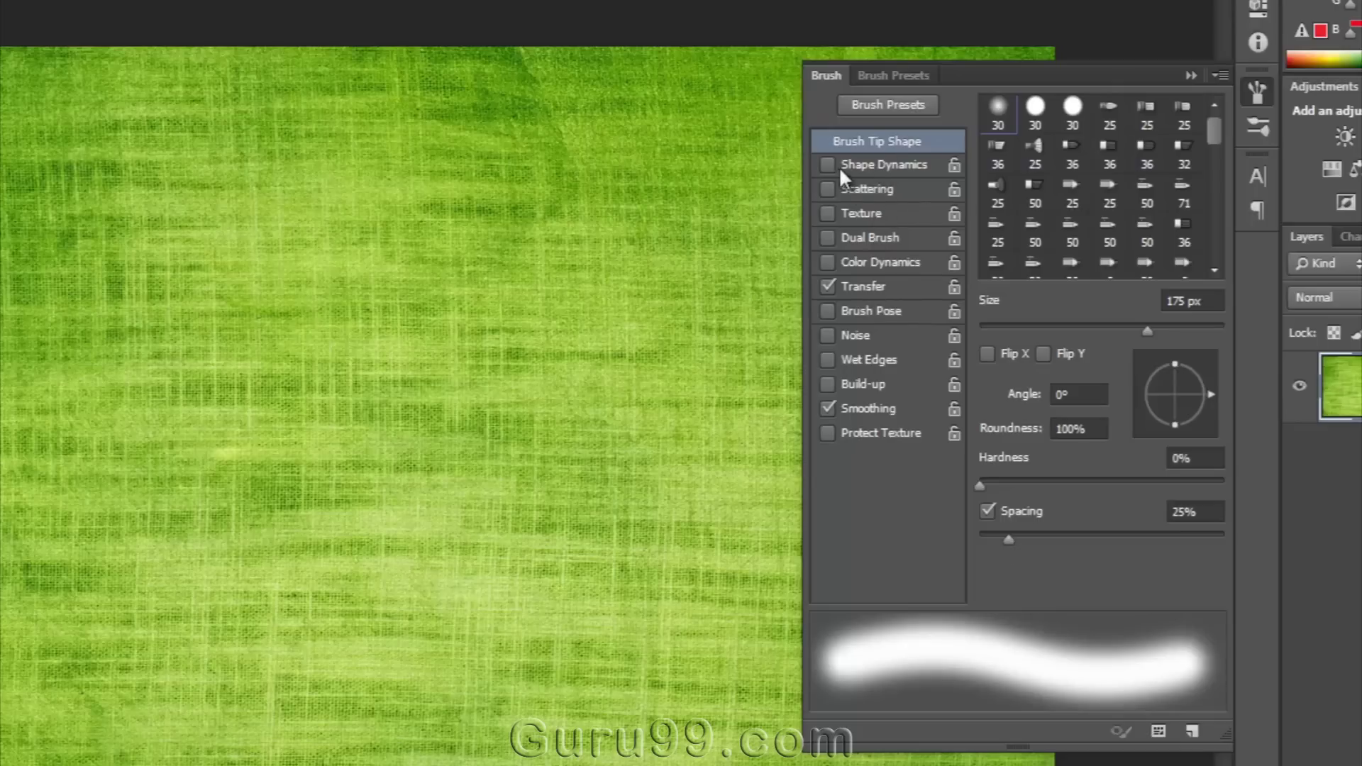
# In the Brush panel, check Shape Dynamics and set Size Jitter to 100% with Pen Pressure control.
pyautogui.click(865, 162)
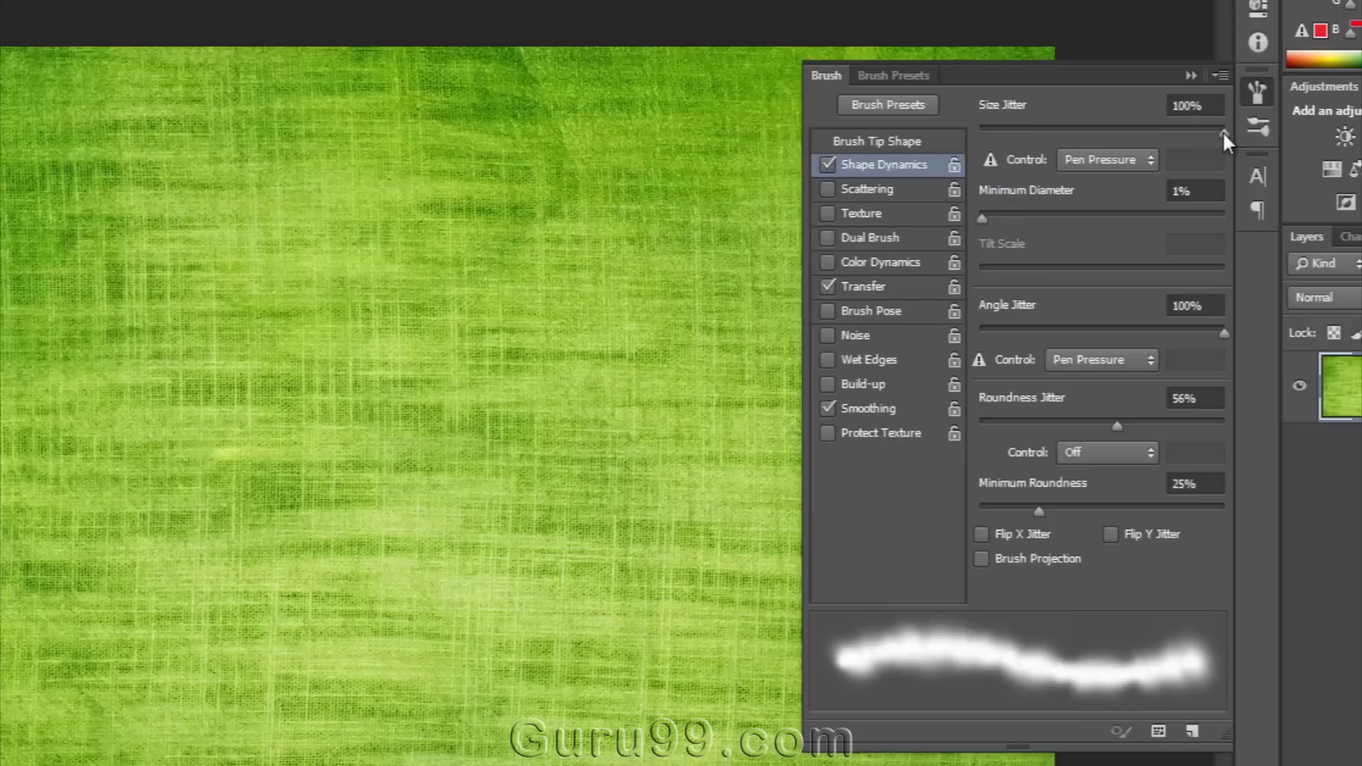
pyautogui.moveTo(1137, 132); pyautogui.dragTo(1224, 134)
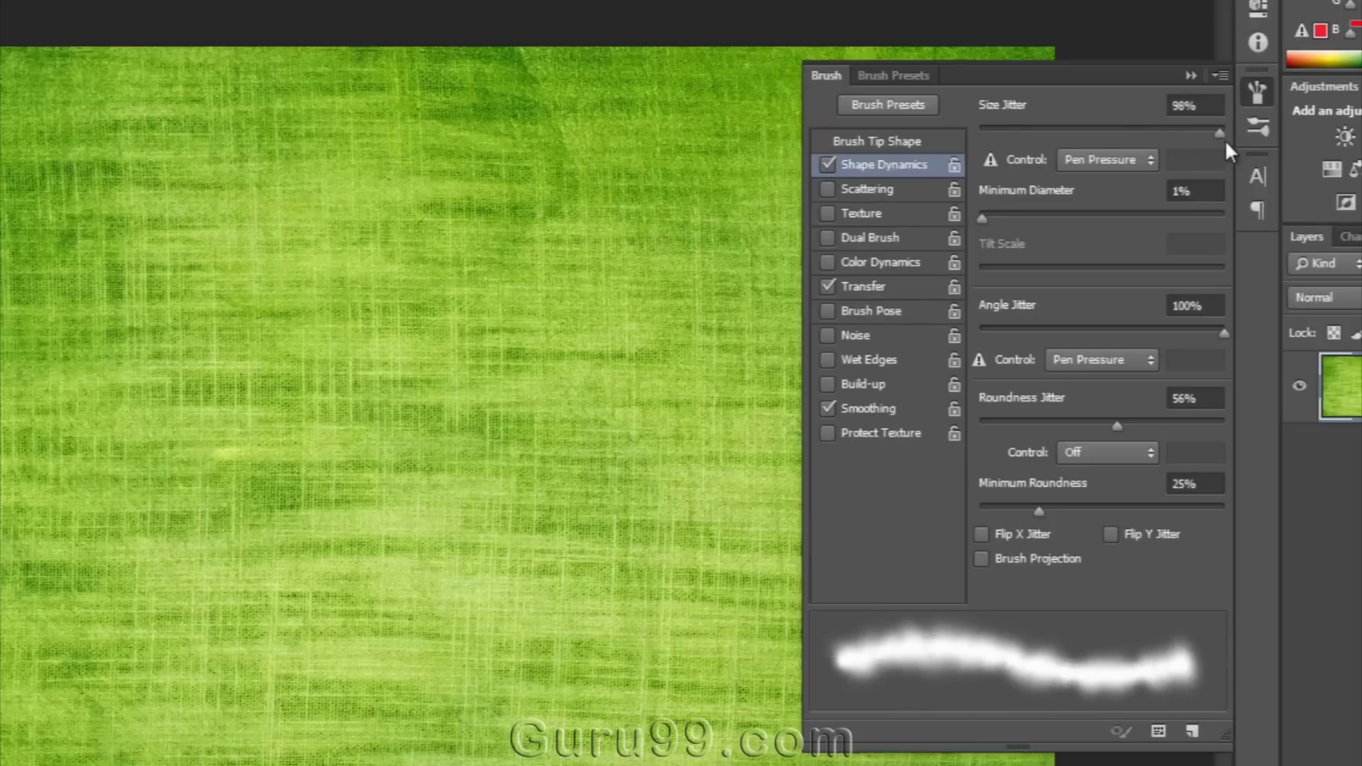
pyautogui.click(1141, 160)
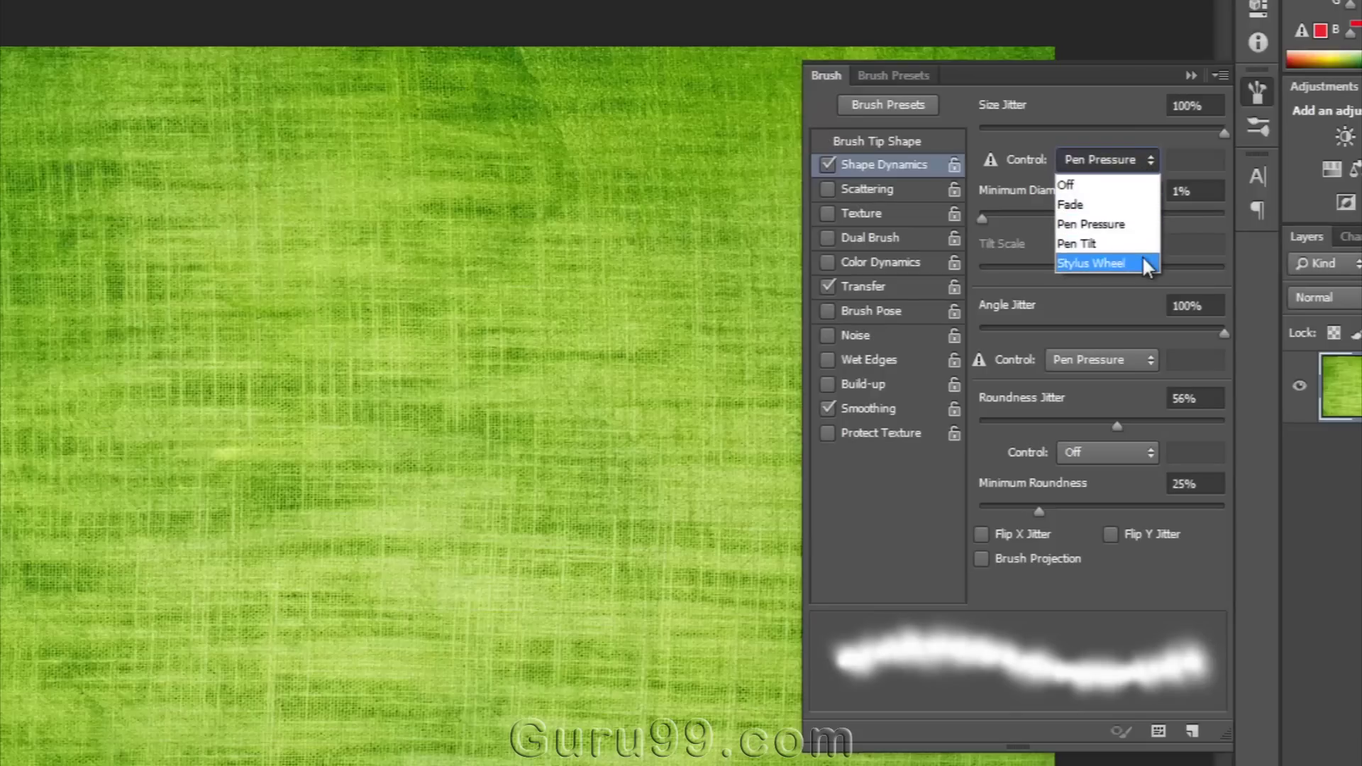
pyautogui.click(1125, 307)
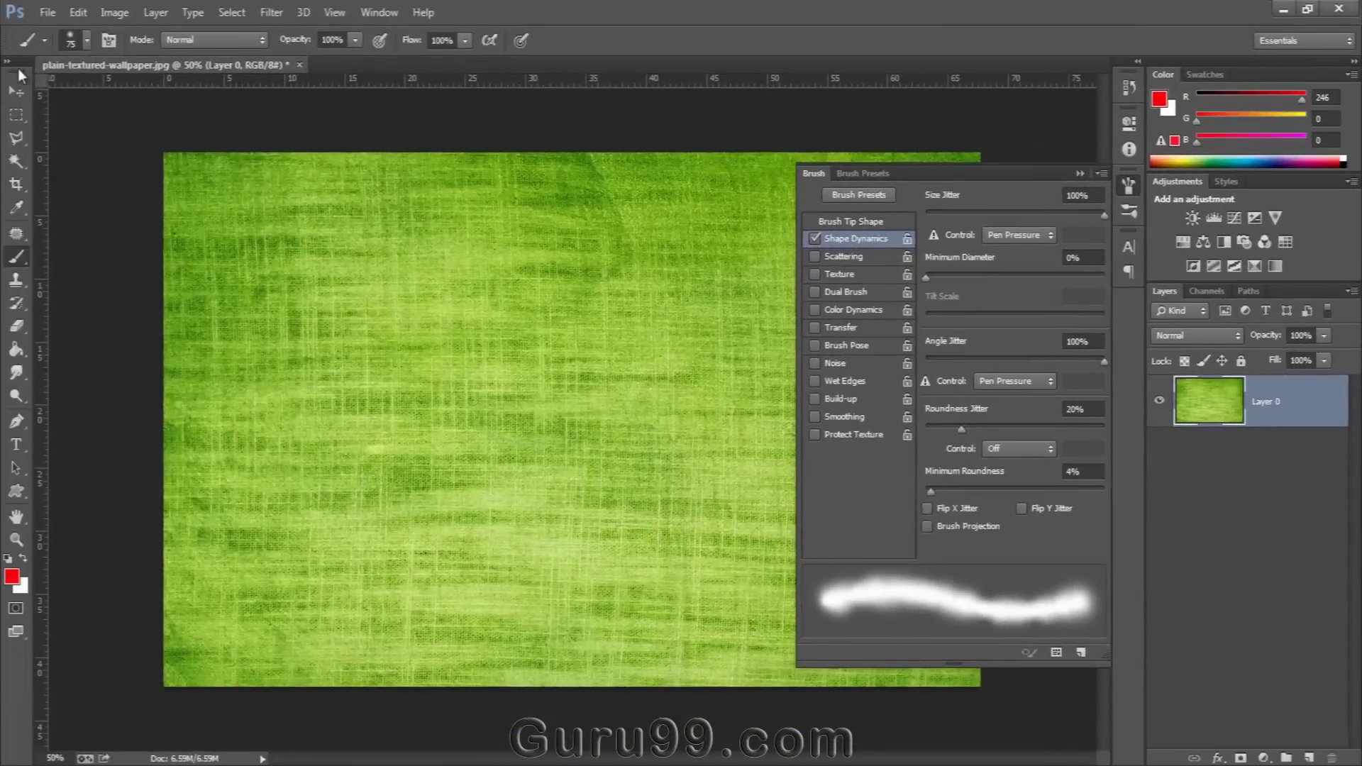
# Load the 74 px maple-leaf brush tip from the Brush Preset picker.
pyautogui.click(87, 40)
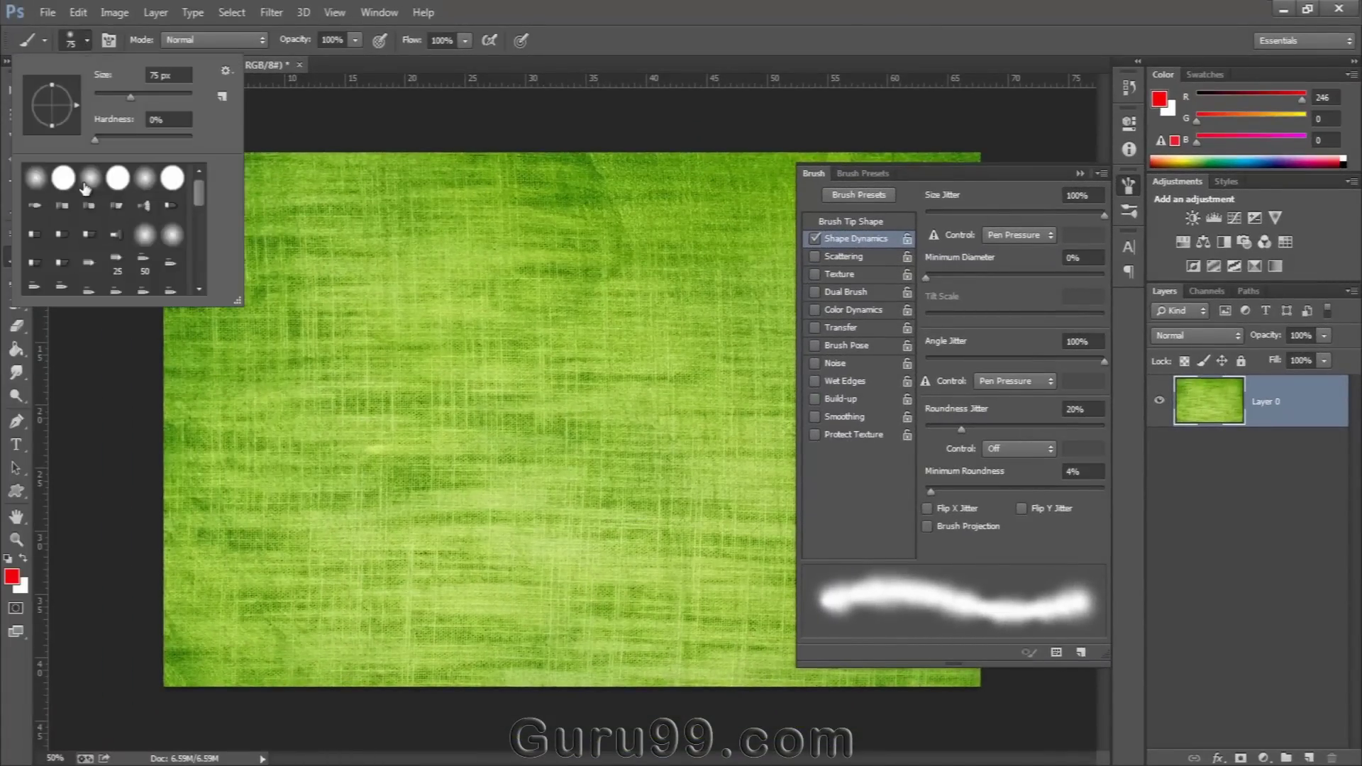
pyautogui.scroll(-5, 65, 218)
pyautogui.scroll(-3, 36, 248)
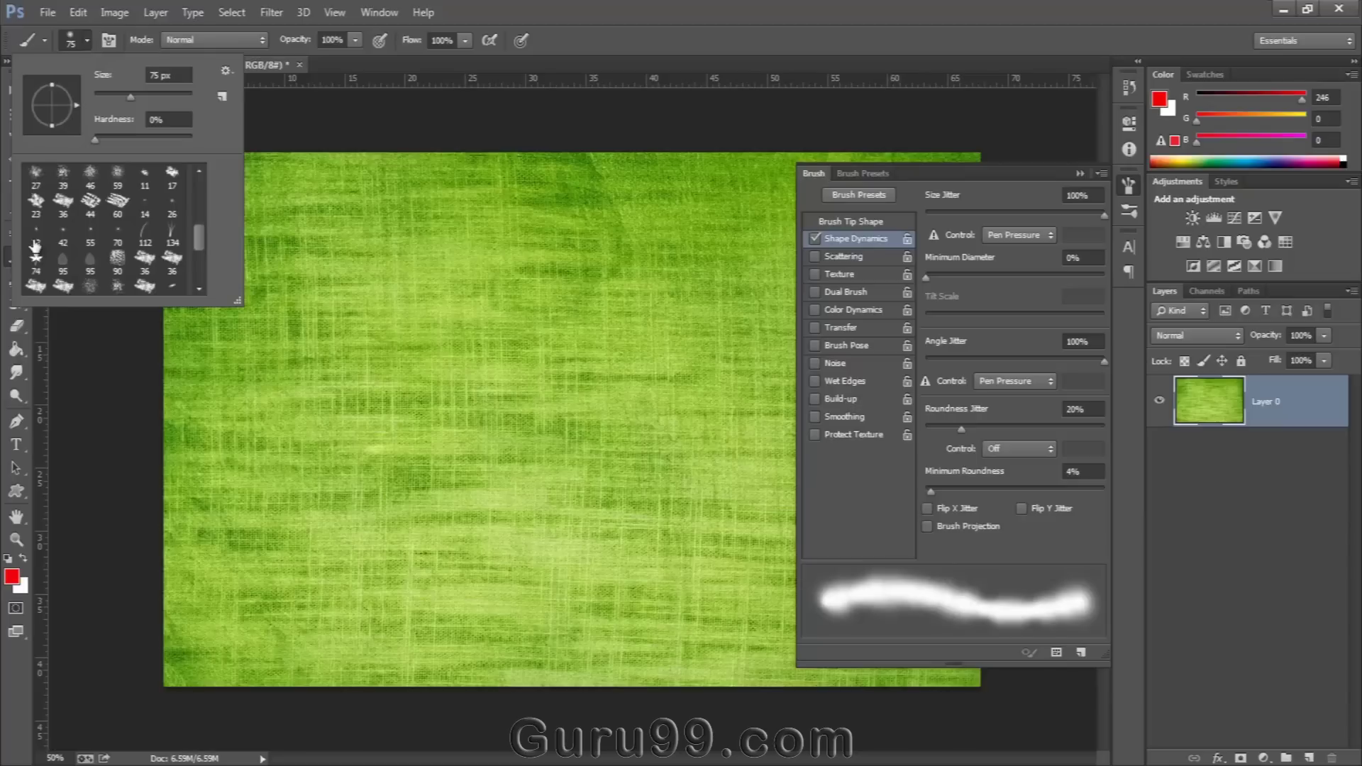
pyautogui.click(35, 256)
pyautogui.click(87, 41)
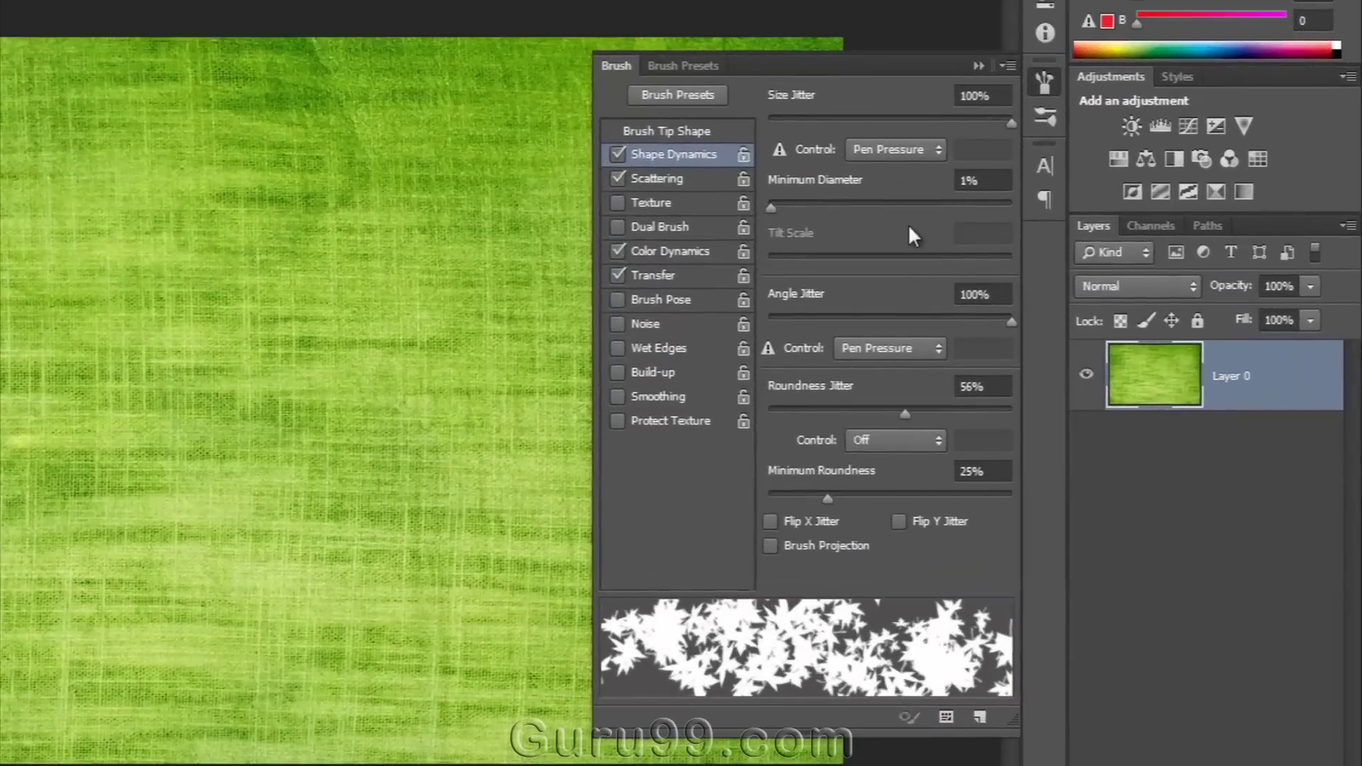
# Set Minimum Diameter 0%, Angle Jitter 100% and Roundness Jitter 92% in Shape Dynamics.
pyautogui.moveTo(784, 219)
pyautogui.mouseDown()
pyautogui.moveTo(956, 239)
pyautogui.moveTo(681, 231)
pyautogui.mouseUp()
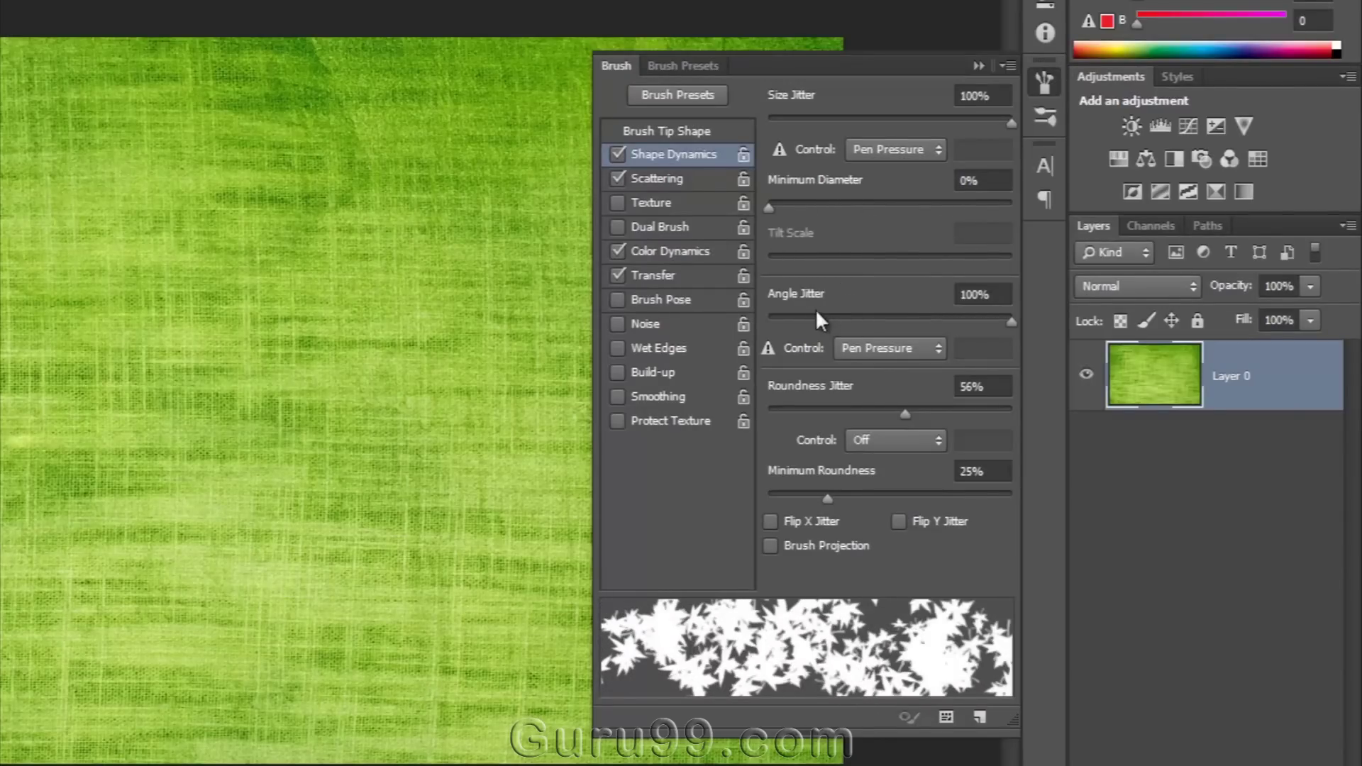
pyautogui.click(860, 317)
pyautogui.moveTo(861, 321); pyautogui.dragTo(1044, 342)
pyautogui.moveTo(912, 410)
pyautogui.mouseDown()
pyautogui.moveTo(874, 411)
pyautogui.moveTo(991, 415)
pyautogui.mouseUp()
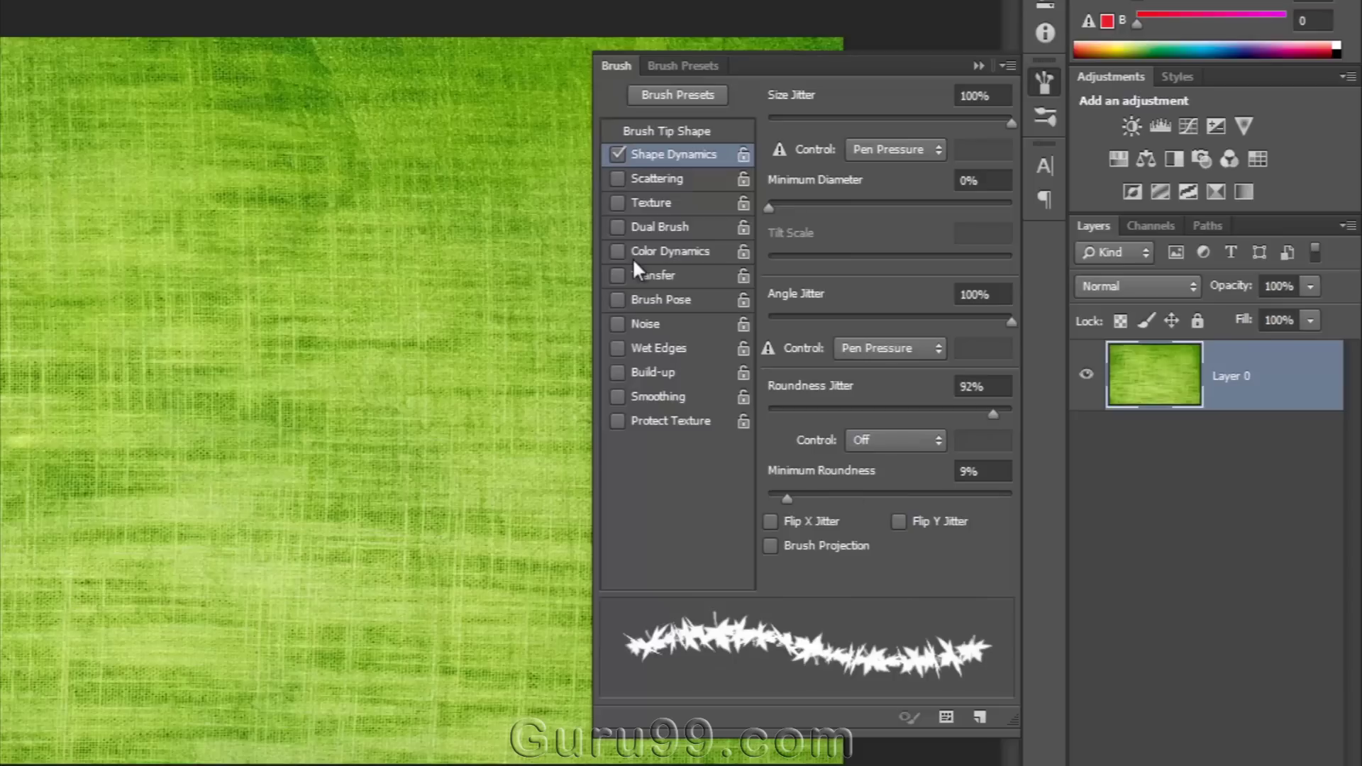
# Turn on Scattering with Scatter 962%, Count 4 and Count Jitter 100%.
pyautogui.click(647, 179)
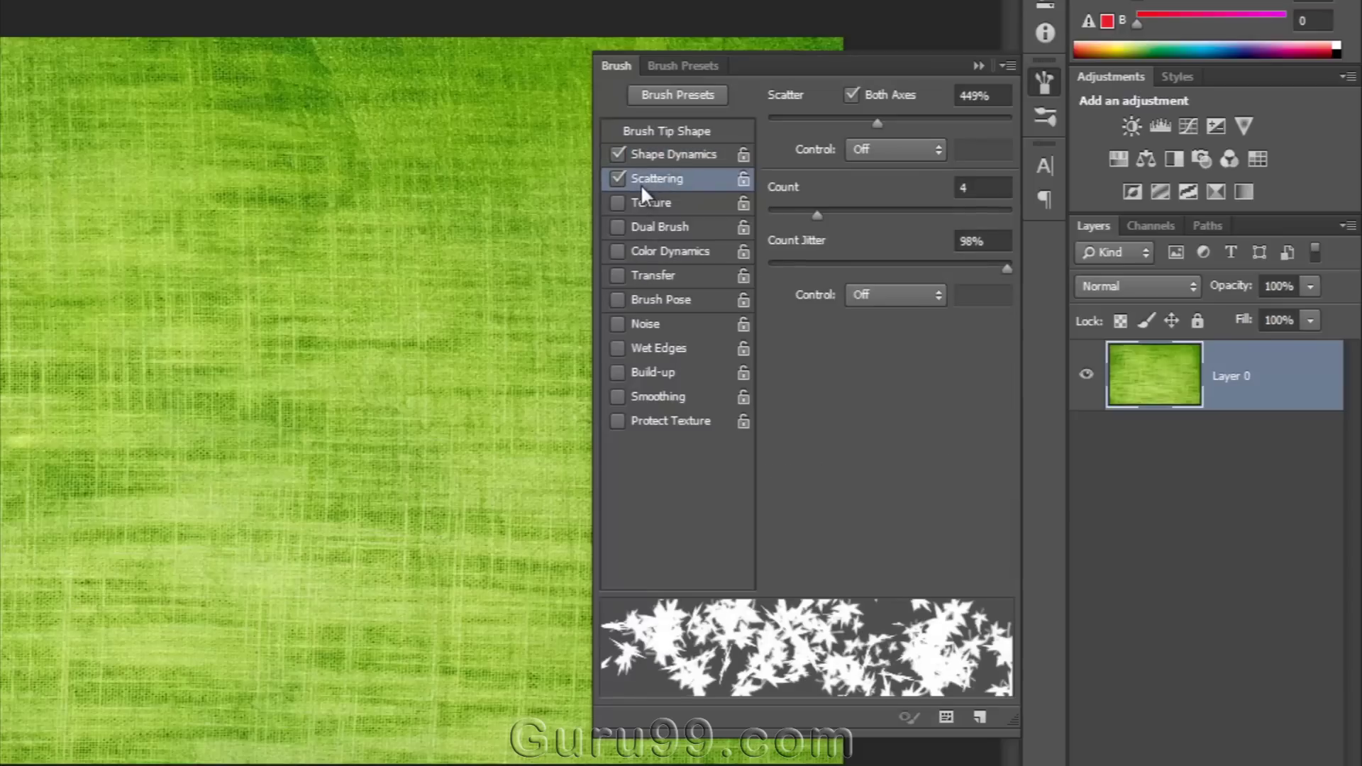
pyautogui.moveTo(879, 124)
pyautogui.mouseDown()
pyautogui.moveTo(989, 164)
pyautogui.moveTo(943, 170)
pyautogui.moveTo(996, 137)
pyautogui.mouseUp()
pyautogui.moveTo(818, 213)
pyautogui.mouseDown()
pyautogui.moveTo(956, 226)
pyautogui.moveTo(822, 229)
pyautogui.mouseUp()
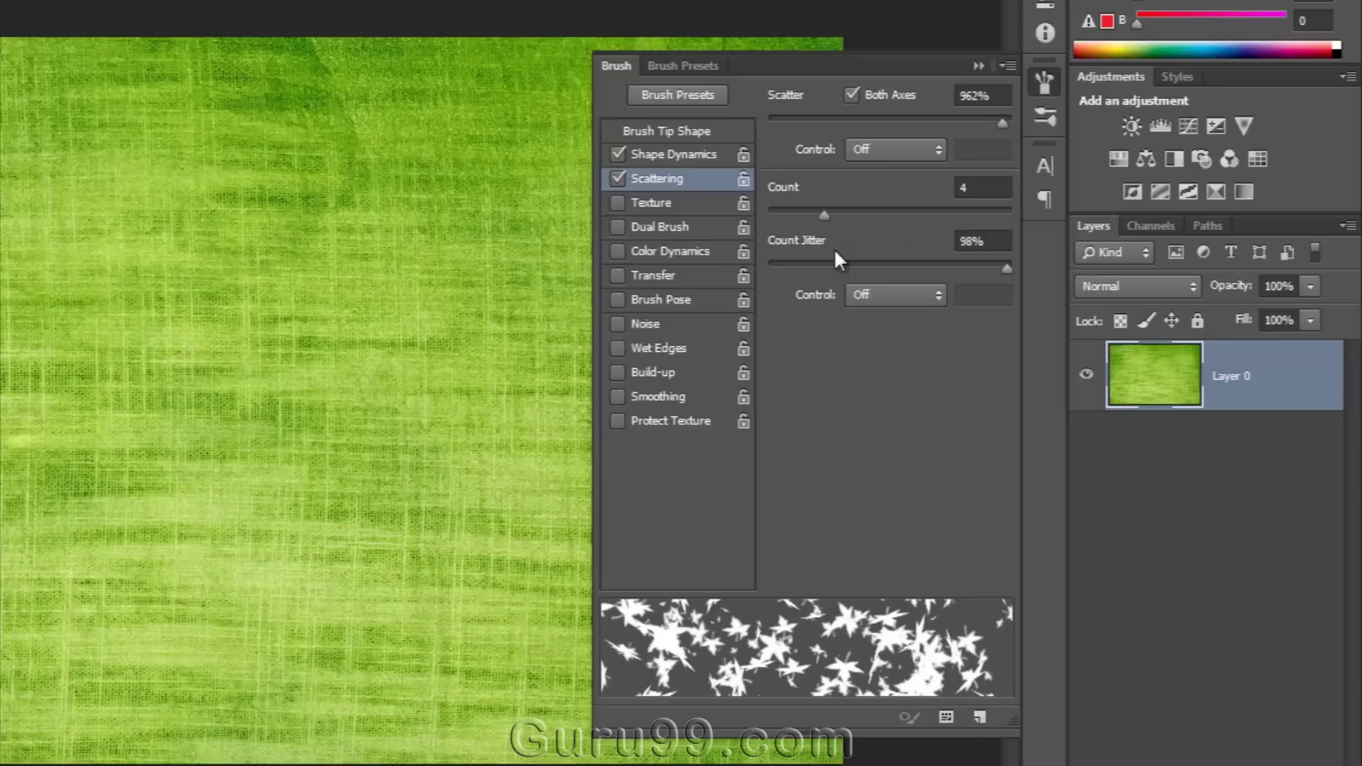
pyautogui.moveTo(1005, 270)
pyautogui.mouseDown()
pyautogui.moveTo(917, 276)
pyautogui.moveTo(1019, 321)
pyautogui.mouseUp()
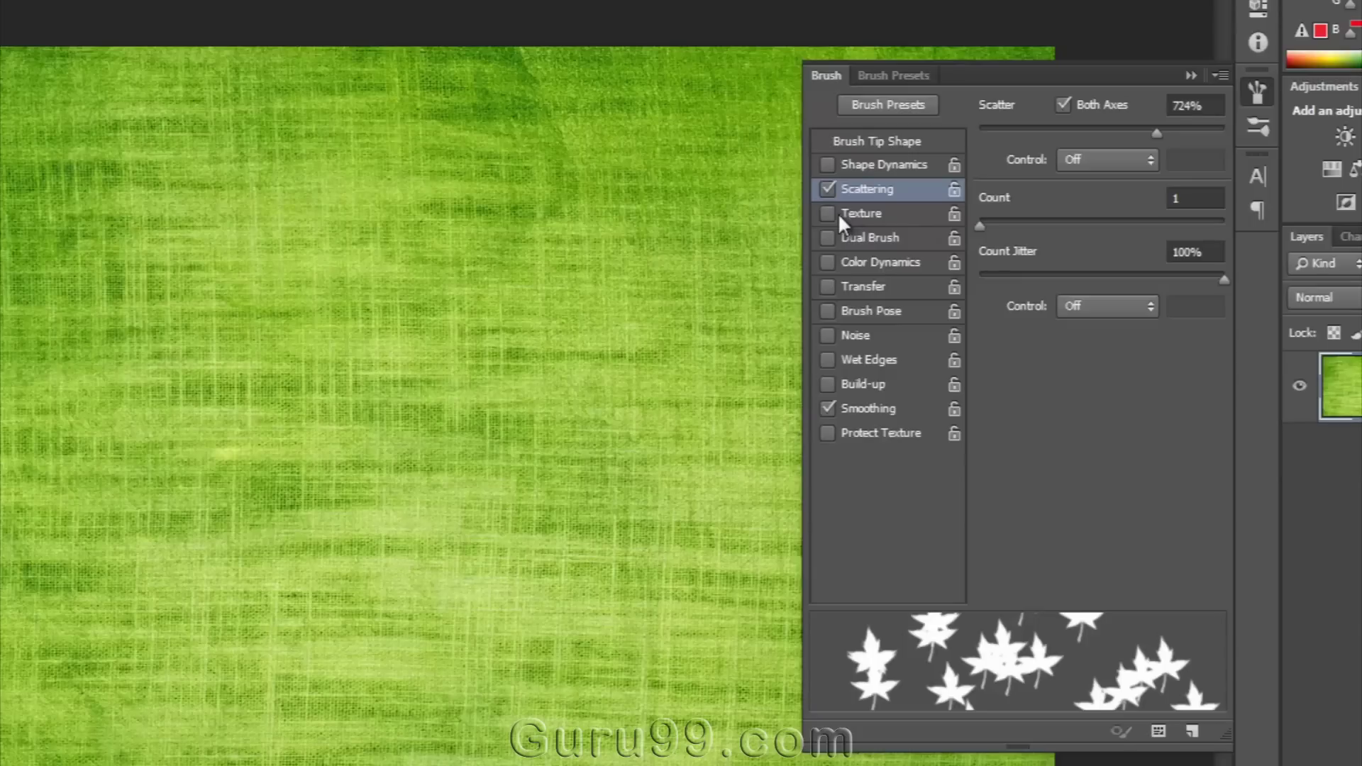
# Enable Texture, switch Scattering back off, and browse the texture pattern list.
pyautogui.click(623, 202)
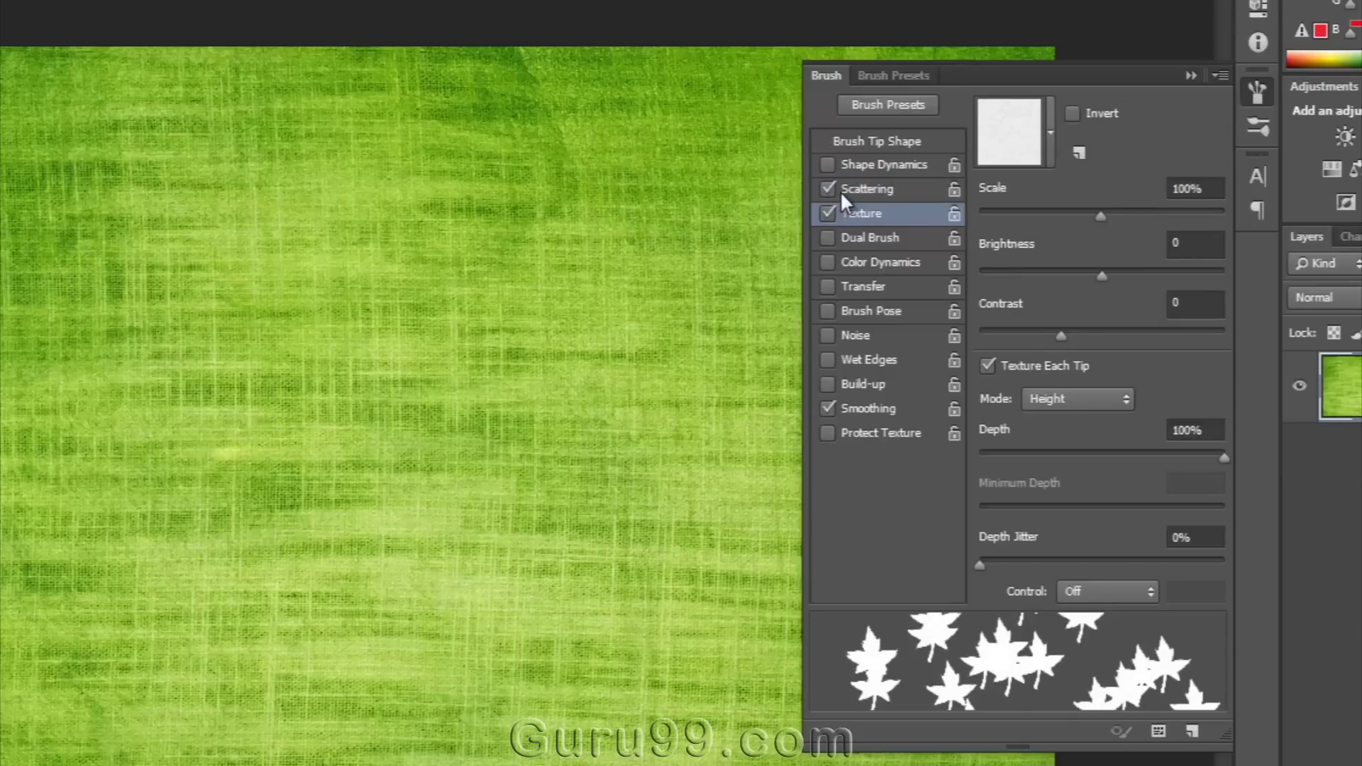
pyautogui.click(840, 190)
pyautogui.click(829, 189)
pyautogui.click(855, 212)
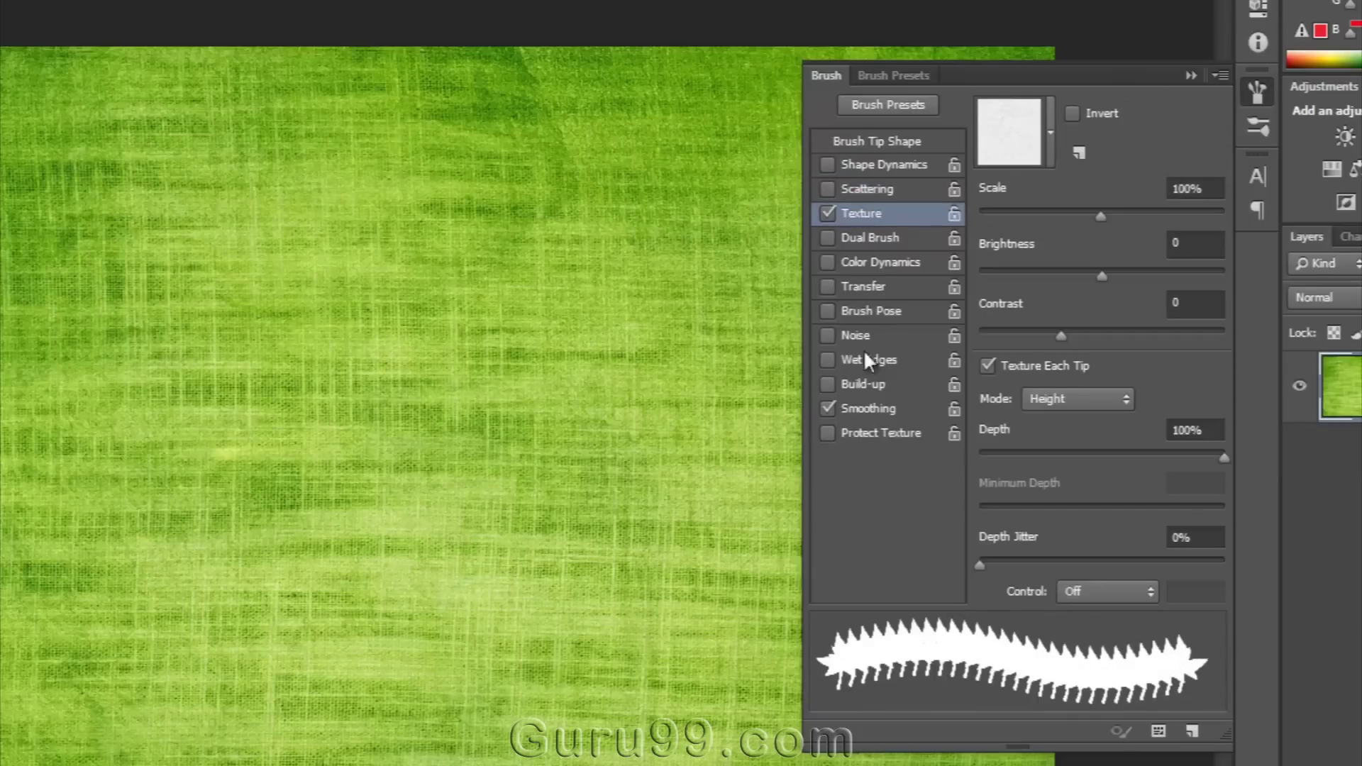
pyautogui.click(1049, 132)
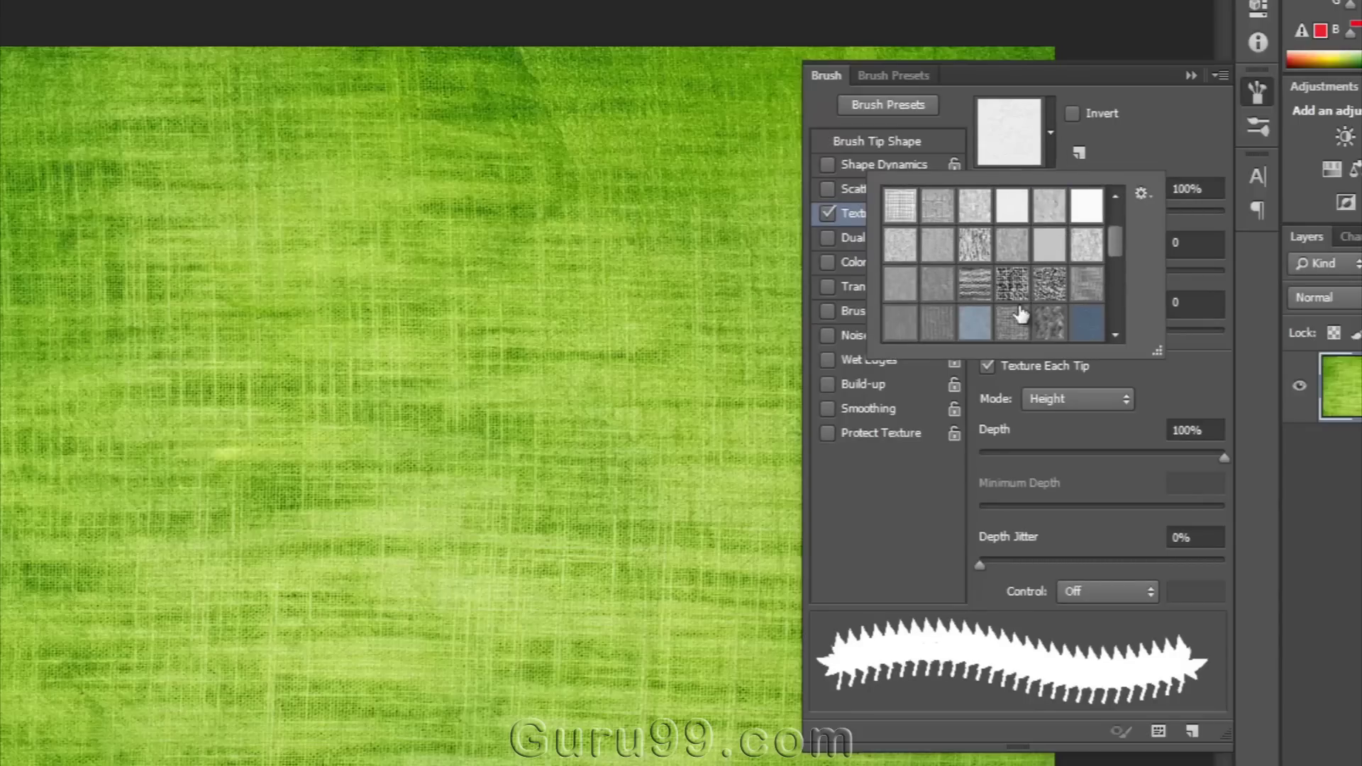
pyautogui.click(1046, 140)
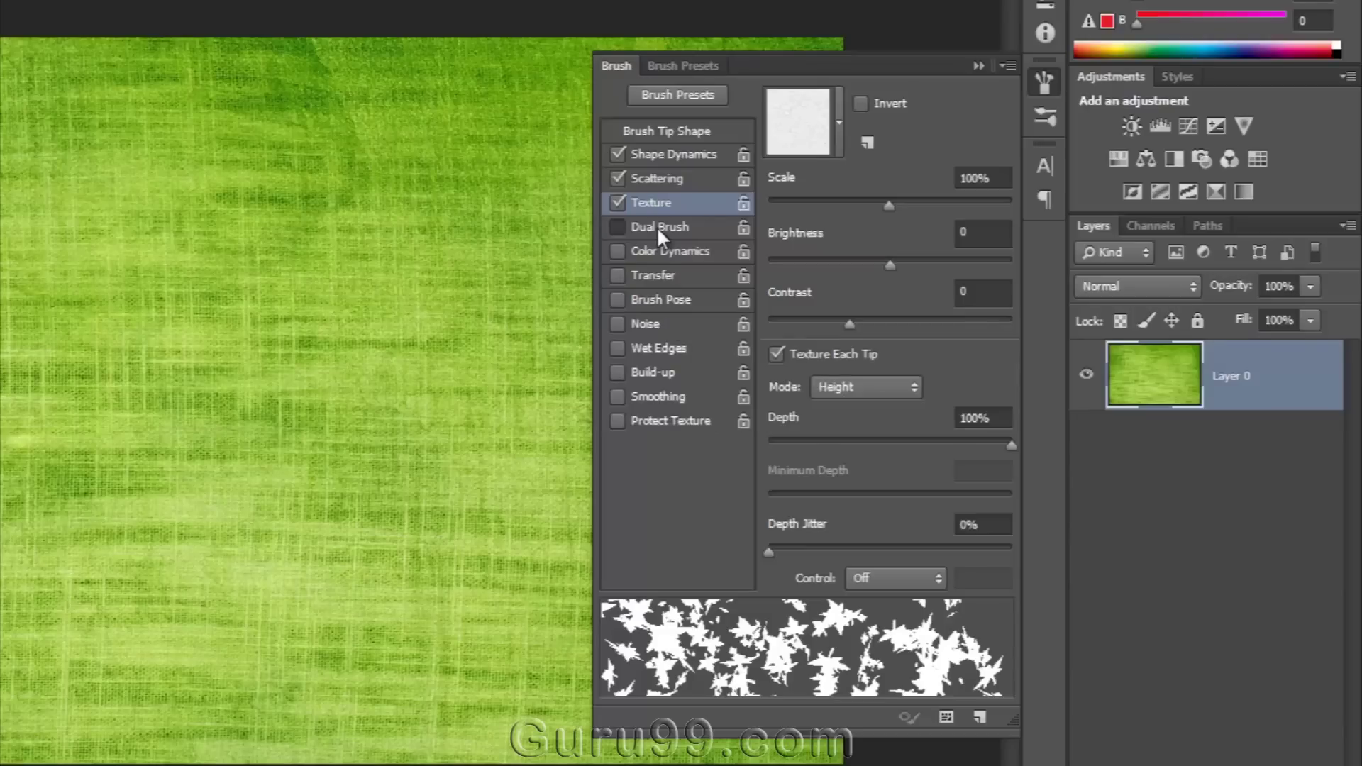
# Enable Dual Brush in Color Burn mode and scroll through its brush tip grid.
pyautogui.click(869, 236)
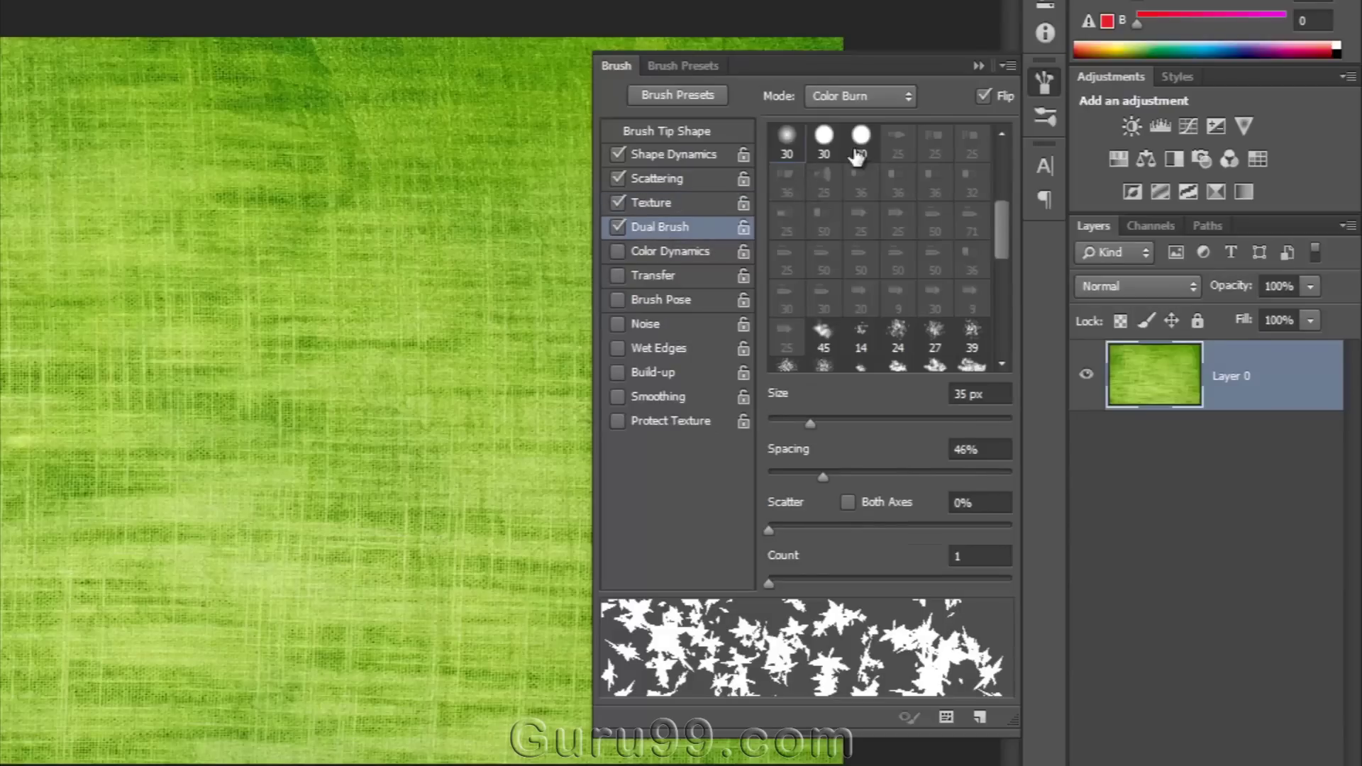
pyautogui.scroll(-2, 891, 354)
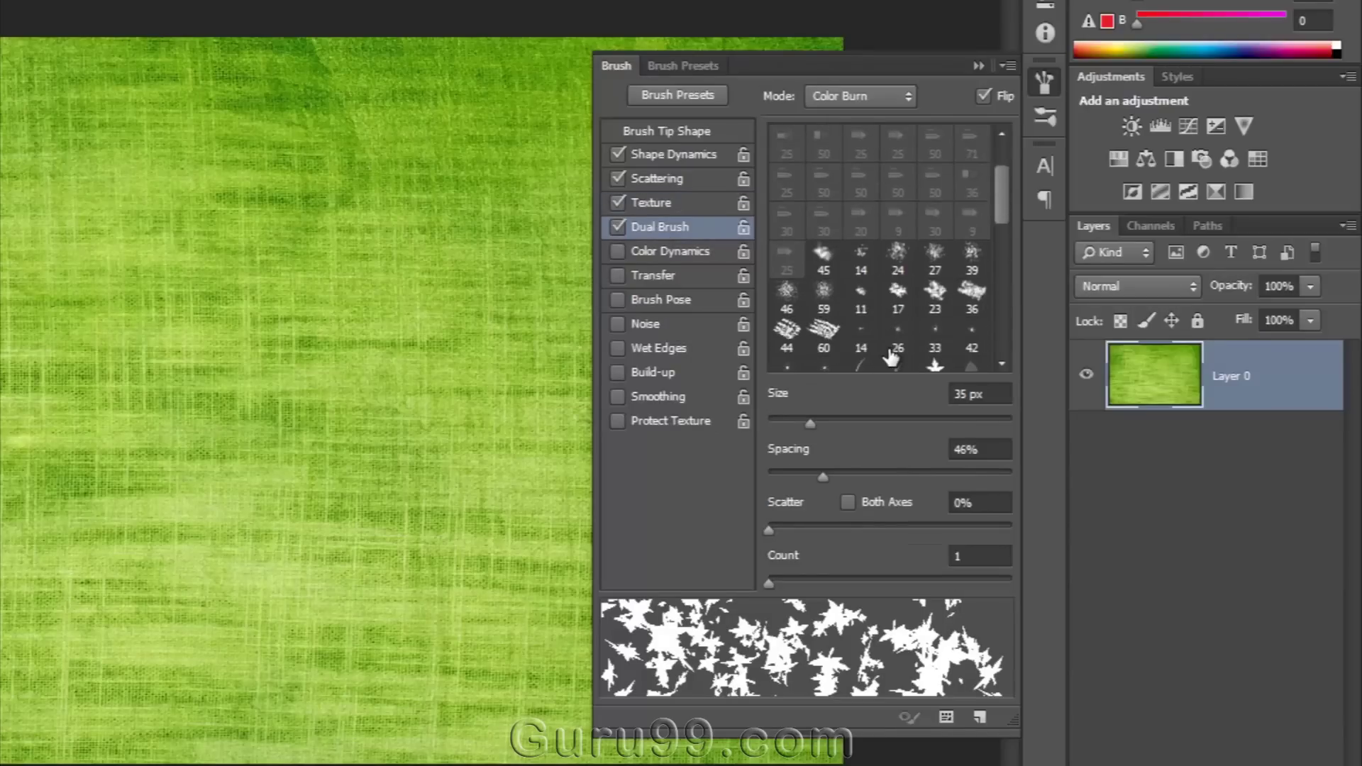
pyautogui.scroll(-8, 891, 355)
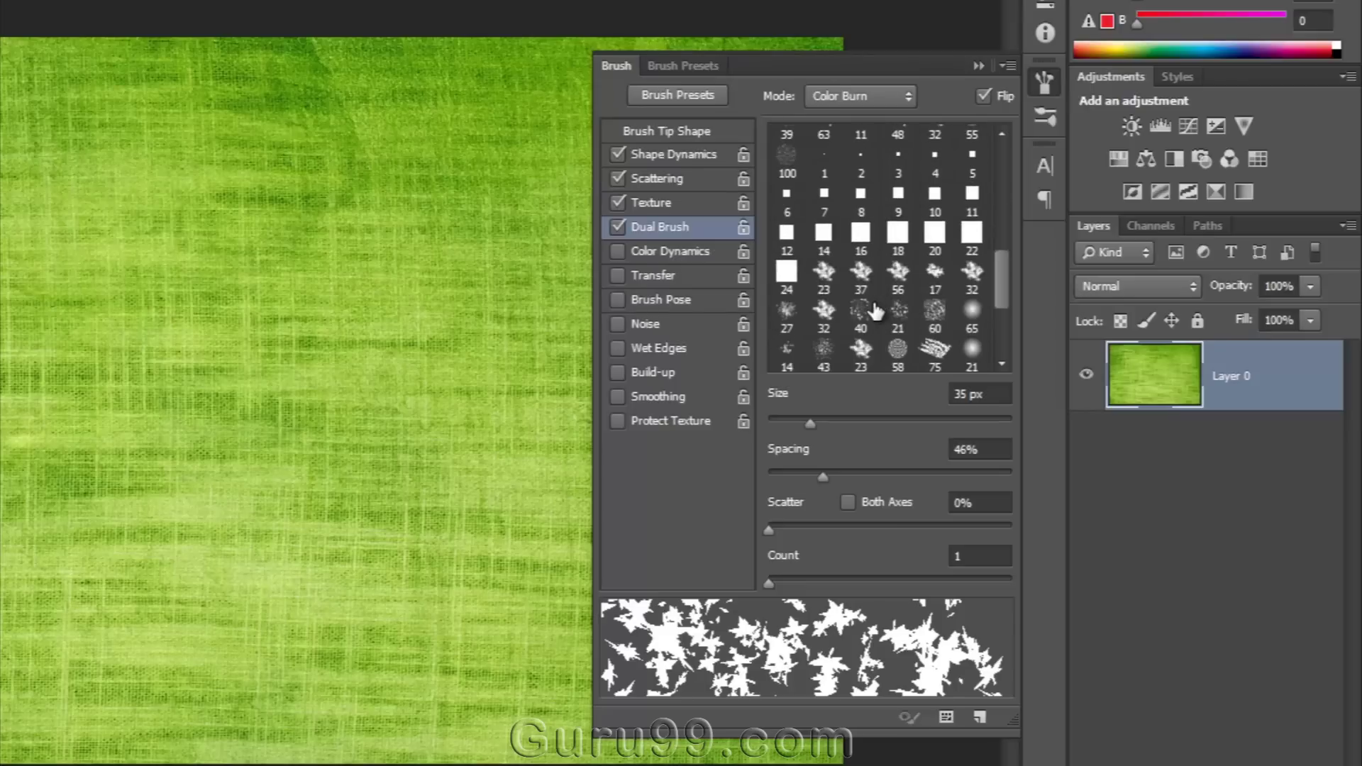
pyautogui.scroll(-4, 877, 312)
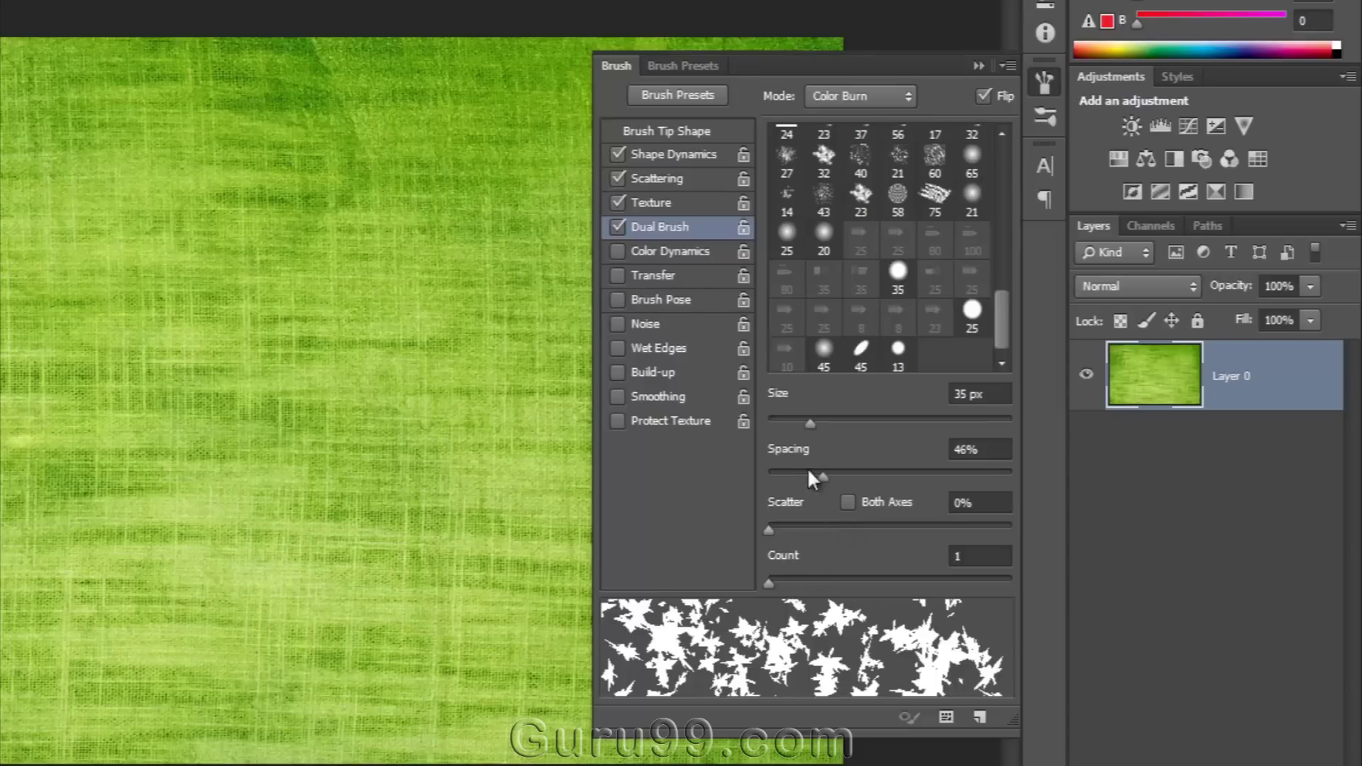
pyautogui.click(675, 250)
pyautogui.click(659, 226)
# Enable Color Dynamics with 13% hue jitter per tip, plus Transfer with Flow Jitter 0%.
pyautogui.click(666, 256)
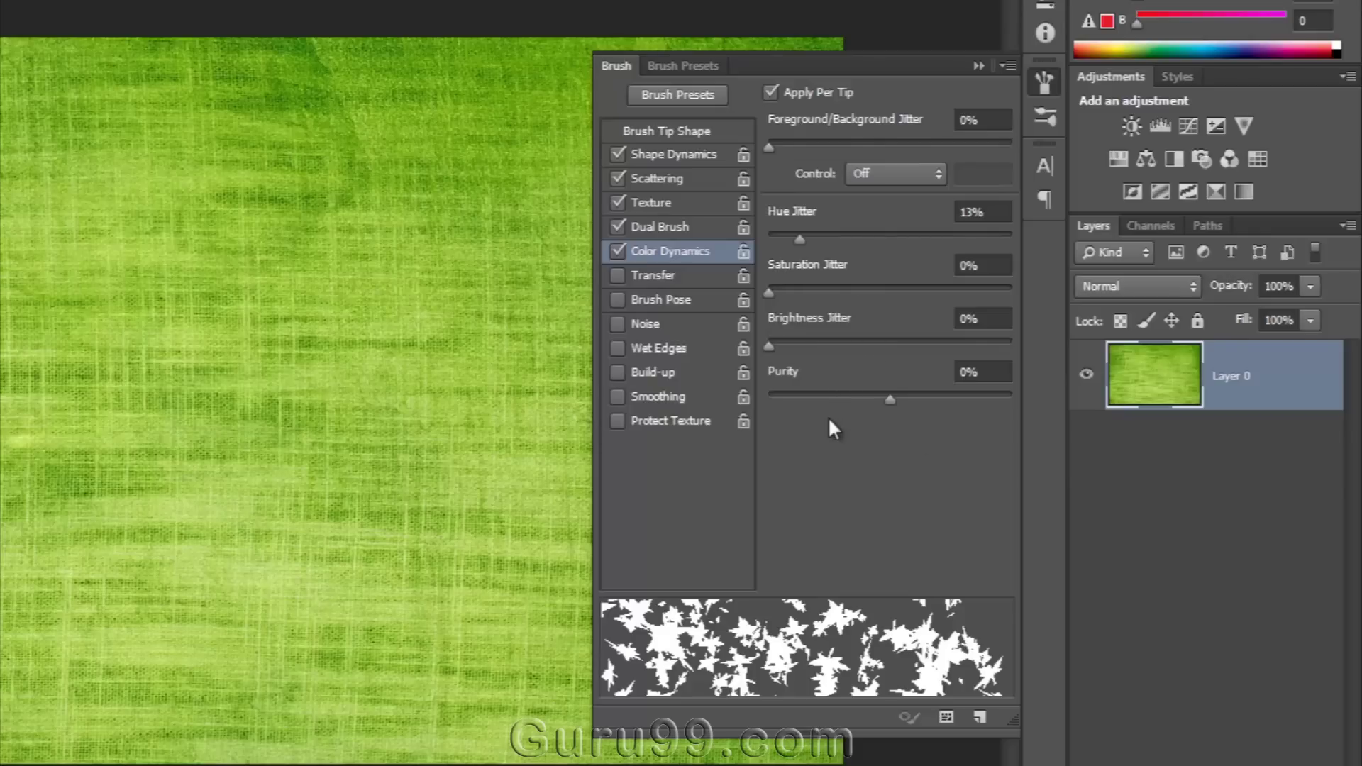
pyautogui.click(617, 276)
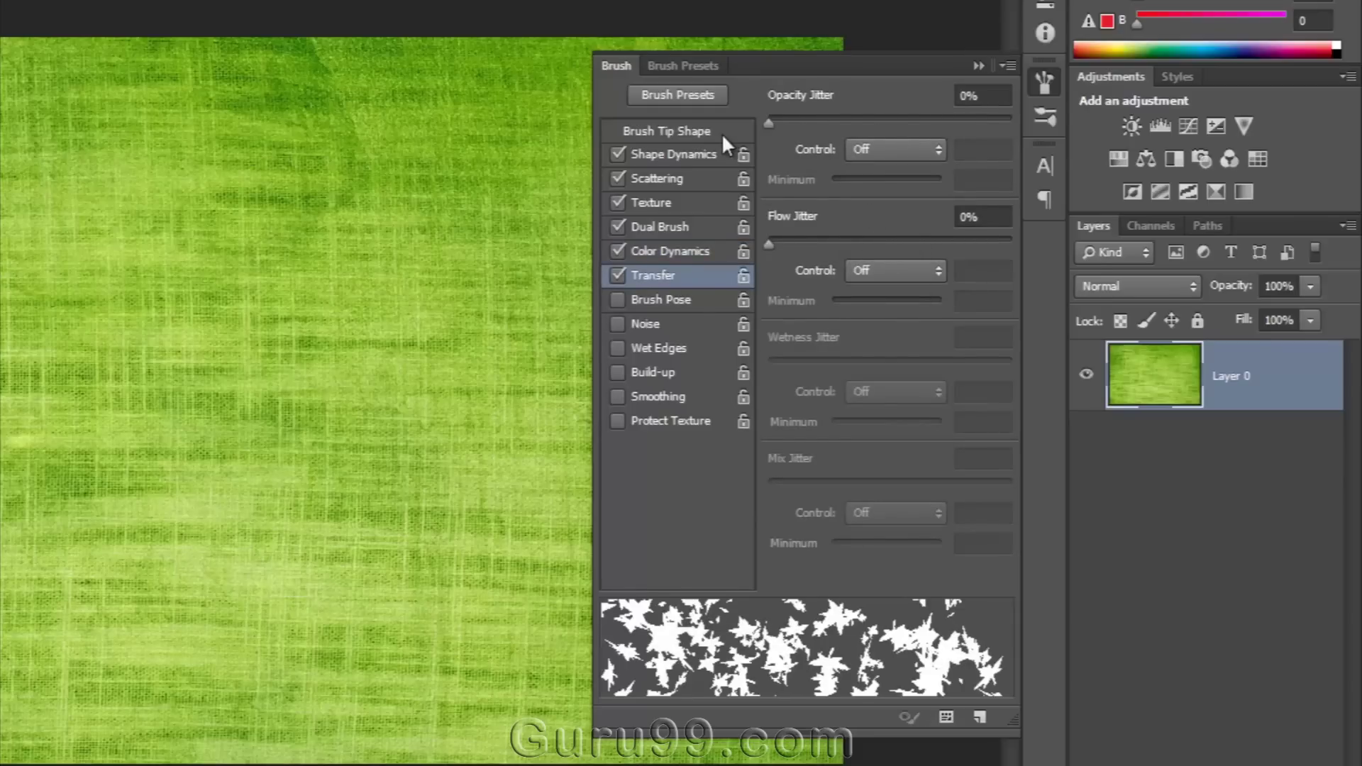
pyautogui.moveTo(773, 241)
pyautogui.mouseDown()
pyautogui.moveTo(860, 250)
pyautogui.moveTo(706, 259)
pyautogui.mouseUp()
# Turn on Brush Pose, Noise, Wet Edges and Build-up for the leaf brush.
pyautogui.click(641, 299)
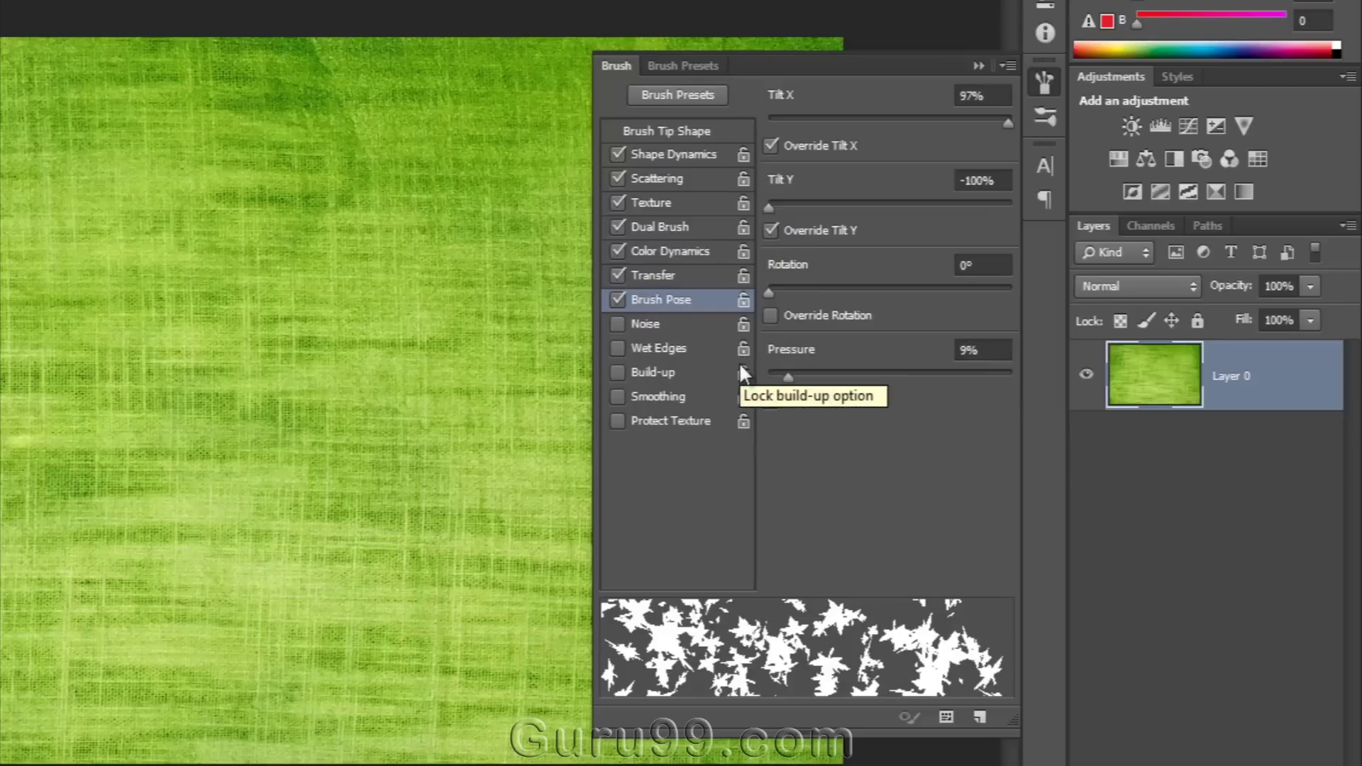
pyautogui.click(645, 325)
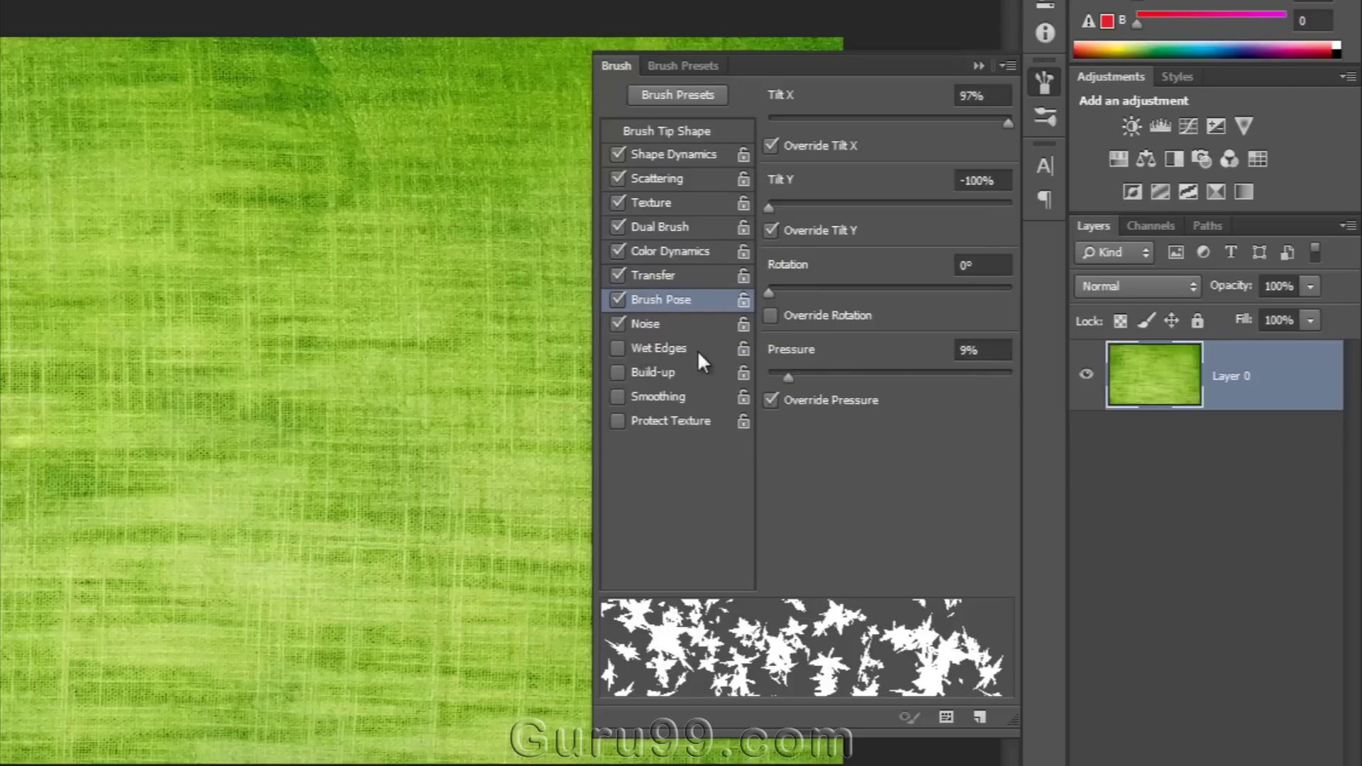
pyautogui.click(671, 350)
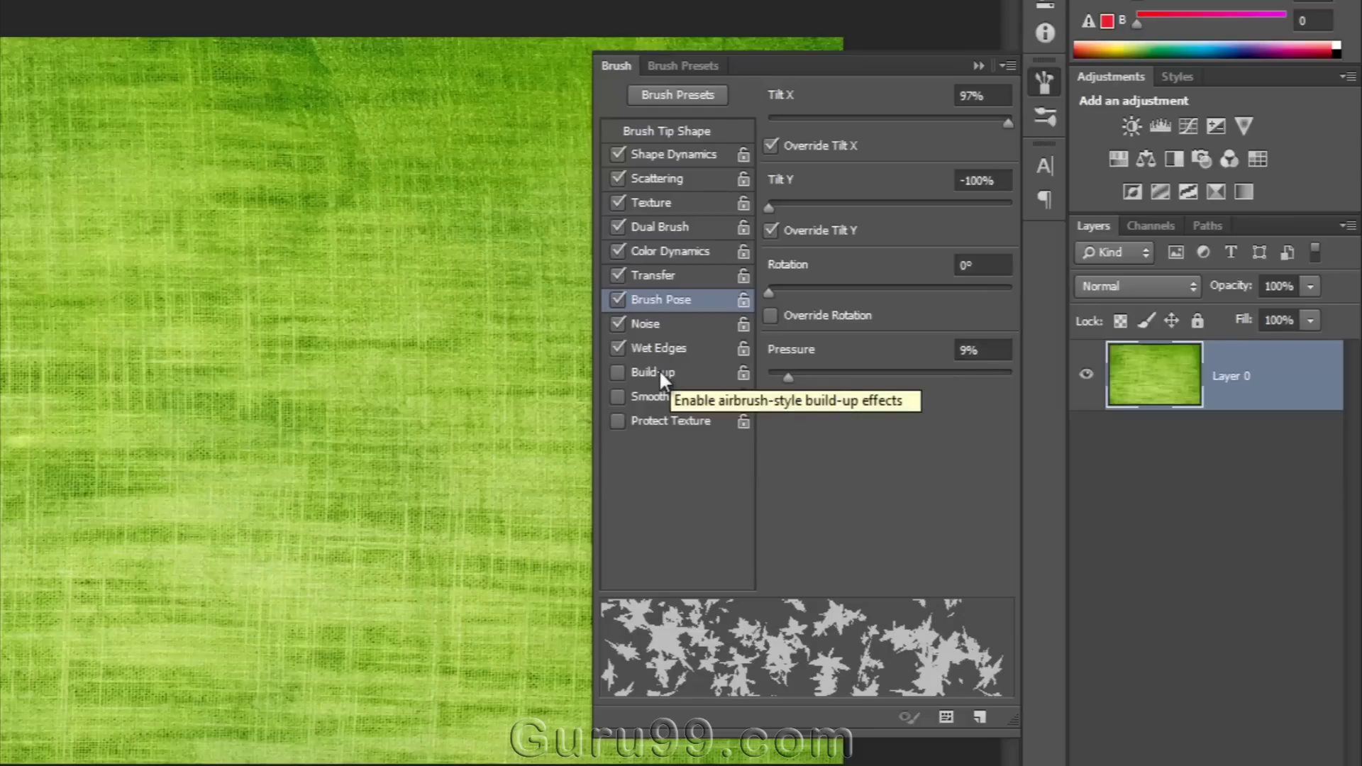
pyautogui.click(657, 370)
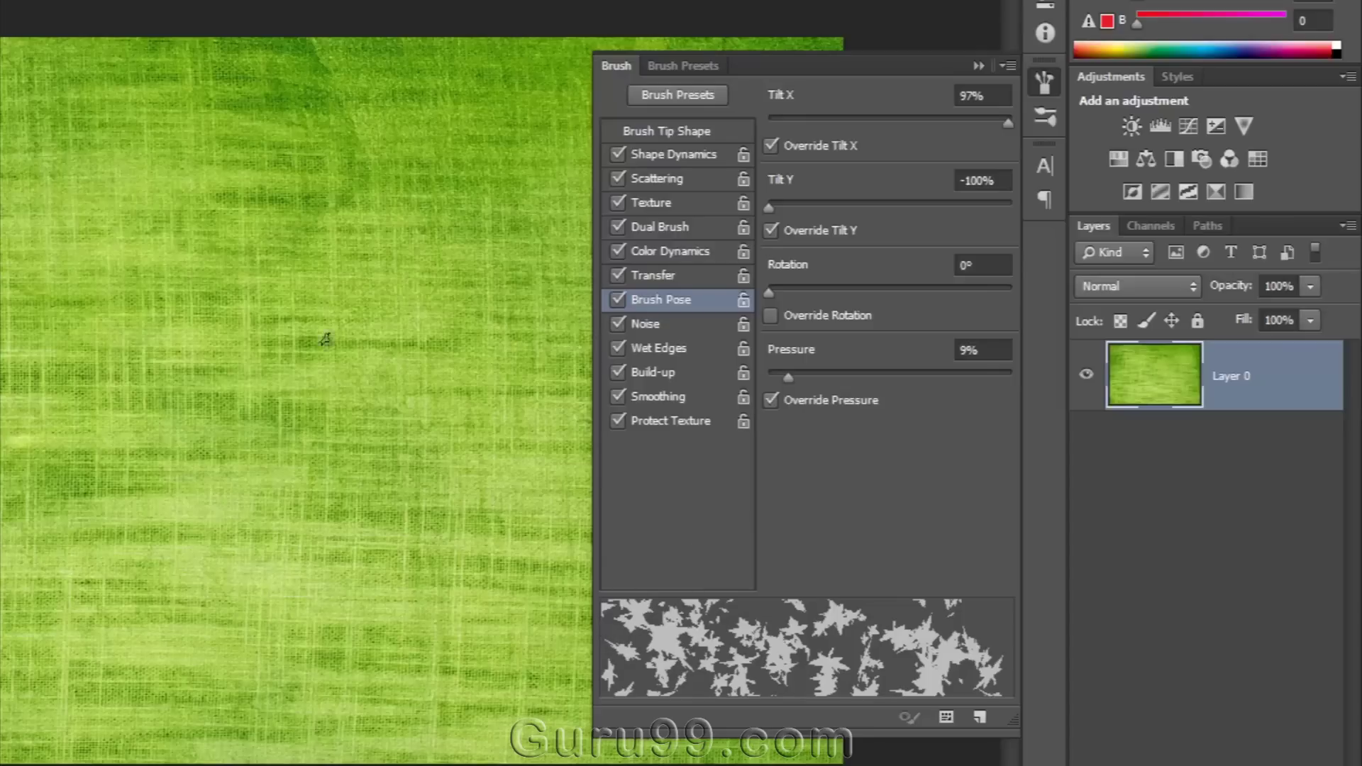
# Paint red leaf trails, raising Shape Dynamics Minimum Diameter to 64% between strokes.
pyautogui.moveTo(316, 342)
pyautogui.mouseDown()
pyautogui.moveTo(162, 213)
pyautogui.moveTo(213, 185)
pyautogui.mouseUp()
pyautogui.click(668, 154)
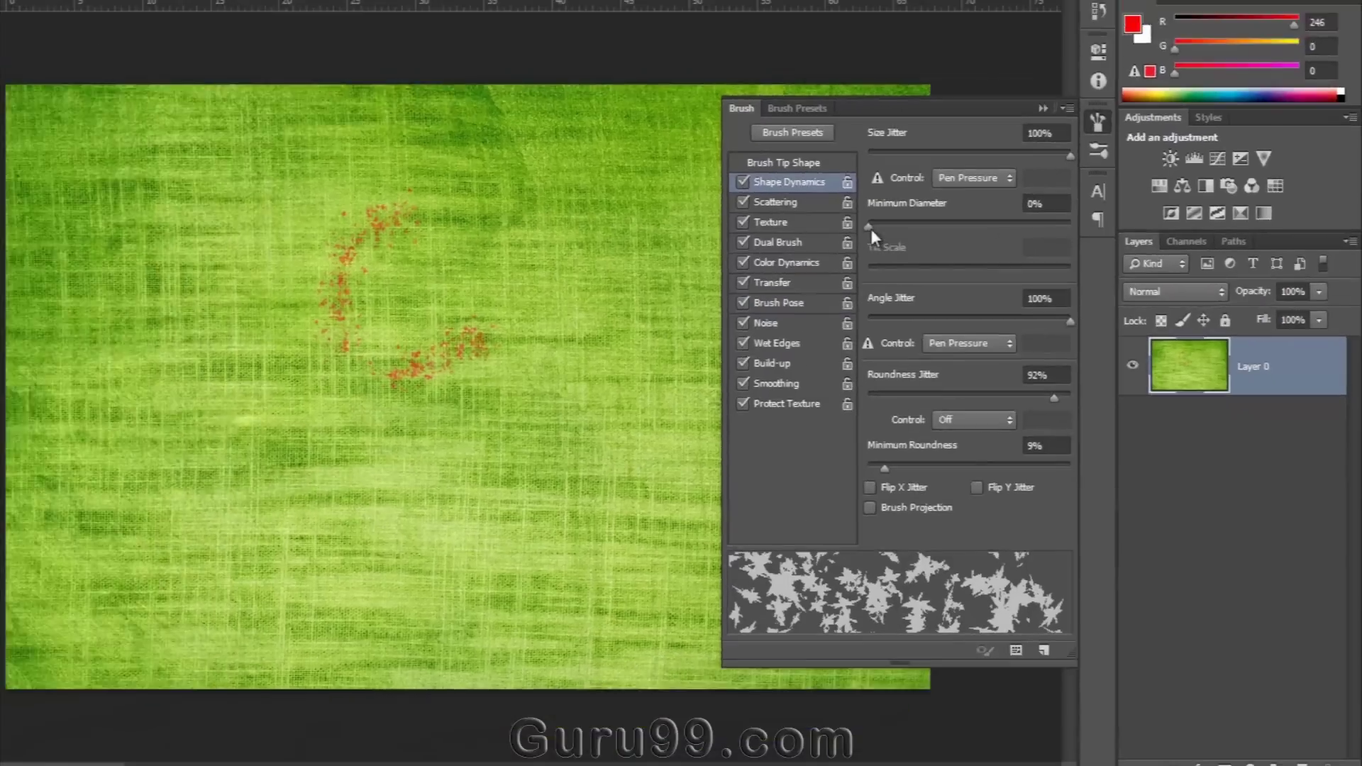
pyautogui.moveTo(871, 229); pyautogui.dragTo(997, 226)
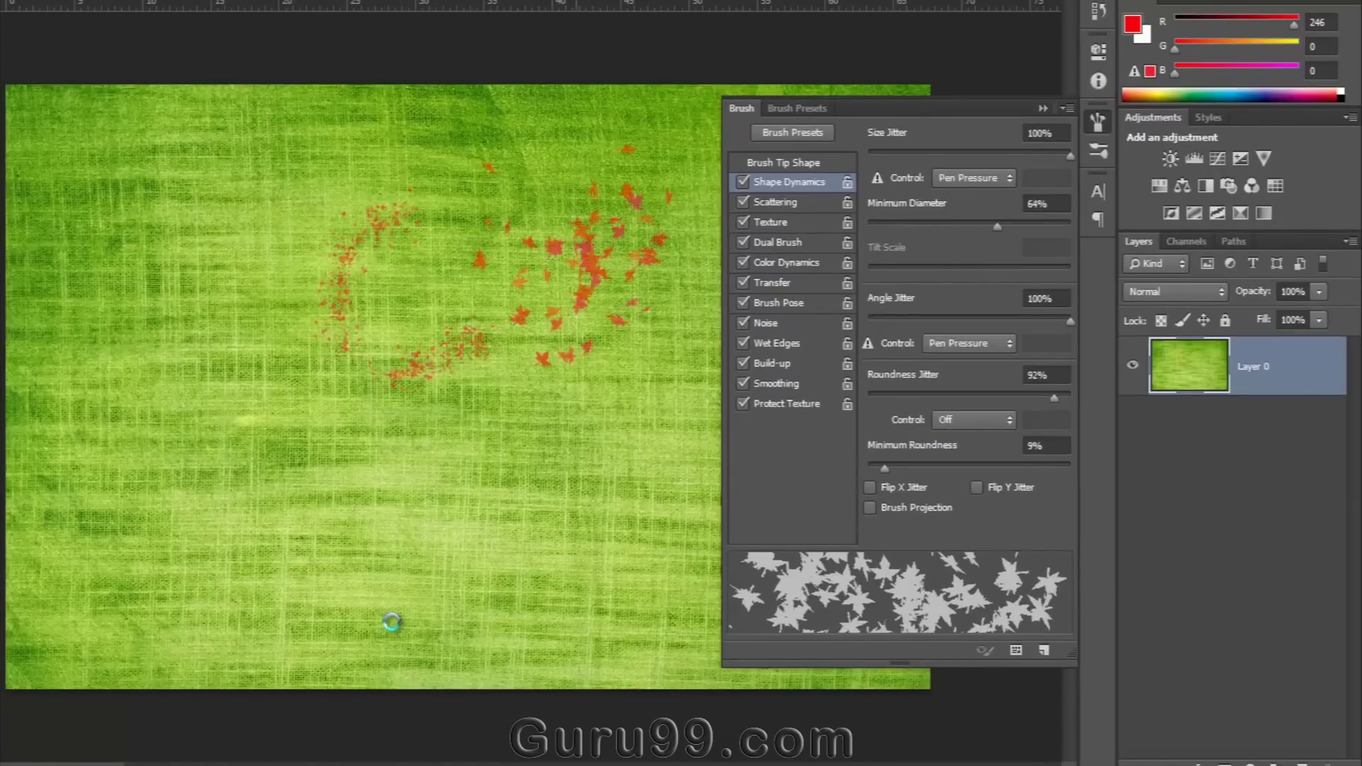
pyautogui.moveTo(392, 622)
pyautogui.mouseDown()
pyautogui.moveTo(229, 225)
pyautogui.moveTo(501, 575)
pyautogui.moveTo(456, 653)
pyautogui.moveTo(492, 669)
pyautogui.moveTo(517, 578)
pyautogui.moveTo(475, 381)
pyautogui.moveTo(350, 325)
pyautogui.moveTo(390, 386)
pyautogui.moveTo(395, 433)
pyautogui.mouseUp()
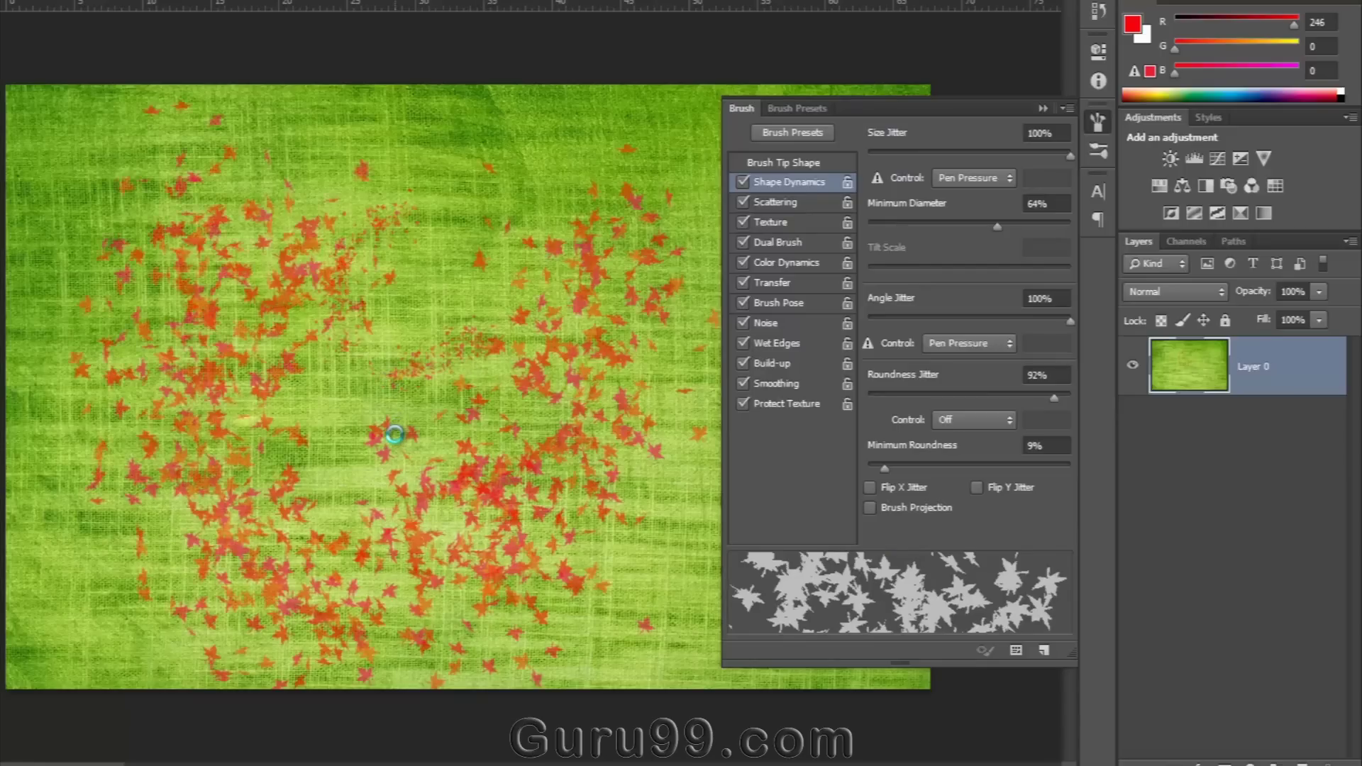